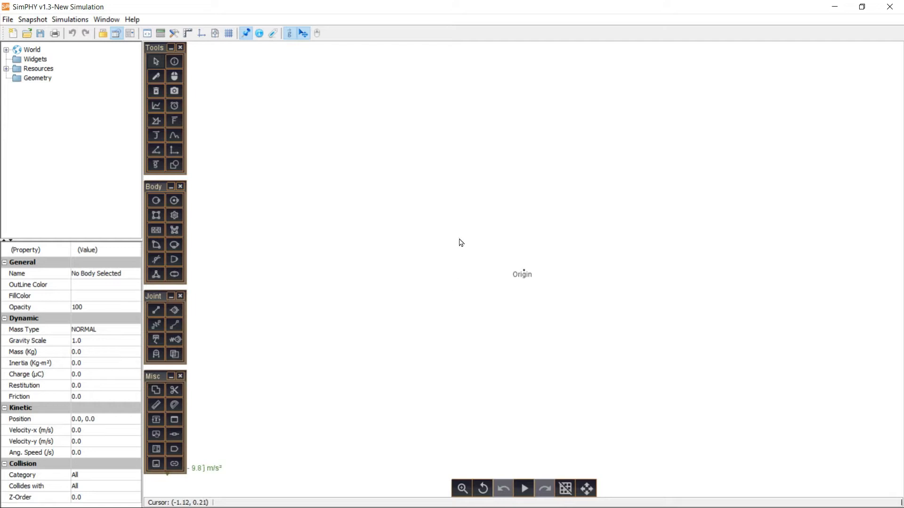
- Draw a circle centred at about (-2.46, 1.33) passing through a point at about (-1.57, 1.0) with the geometry tools
left_click(177, 165)
left_click(230, 49)
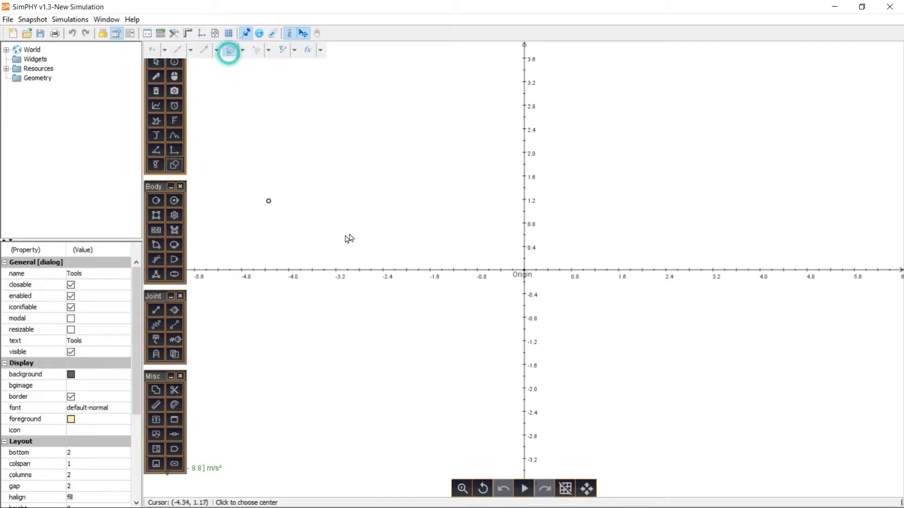
left_click(379, 191)
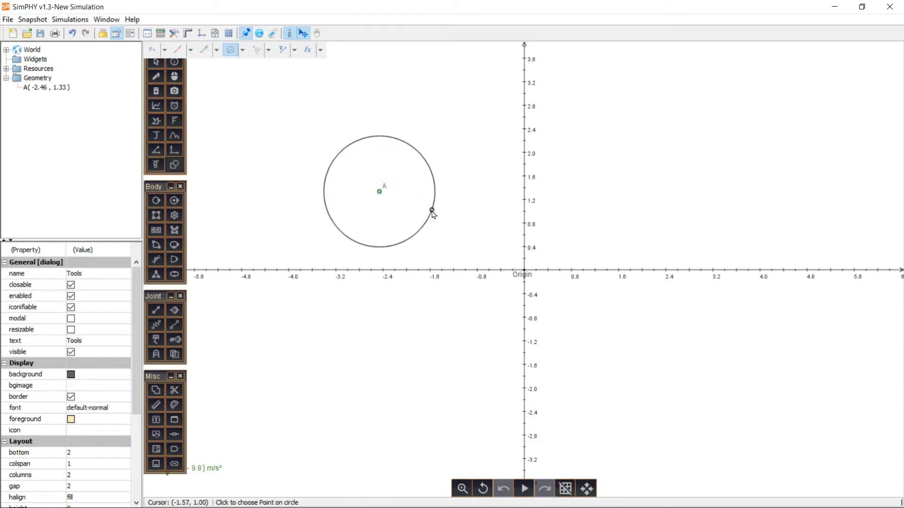
left_click(432, 211)
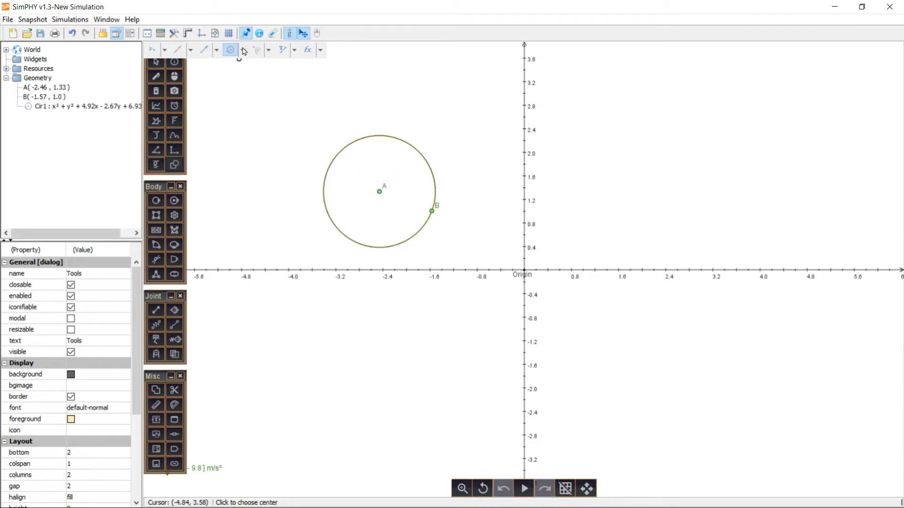
- Draw an infinite line through the circle's centre A and a new point on the circle at about (-1.62, 1.78)
left_click(190, 50)
left_click(173, 77)
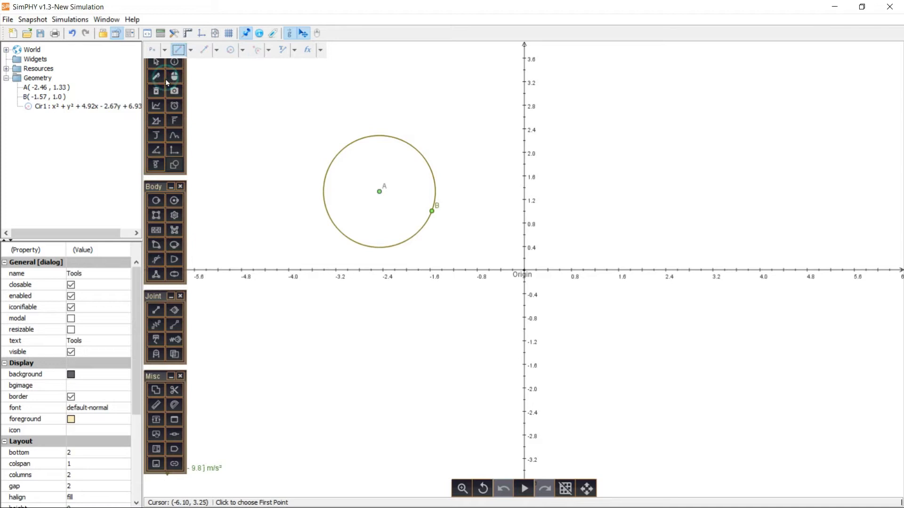
left_click(182, 50)
left_click(190, 50)
left_click(174, 64)
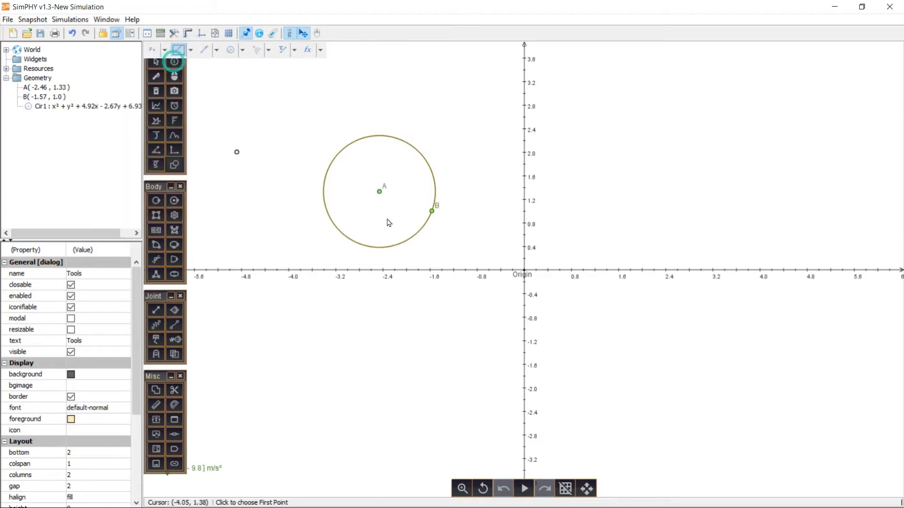
left_click(379, 191)
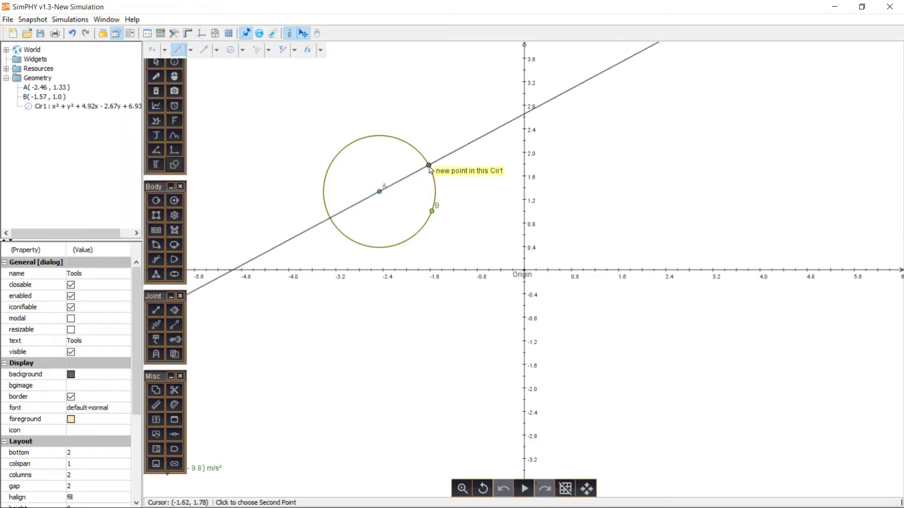
left_click(429, 165)
- Construct a line perpendicular to the line through A and C, passing through centre A
left_click(193, 51)
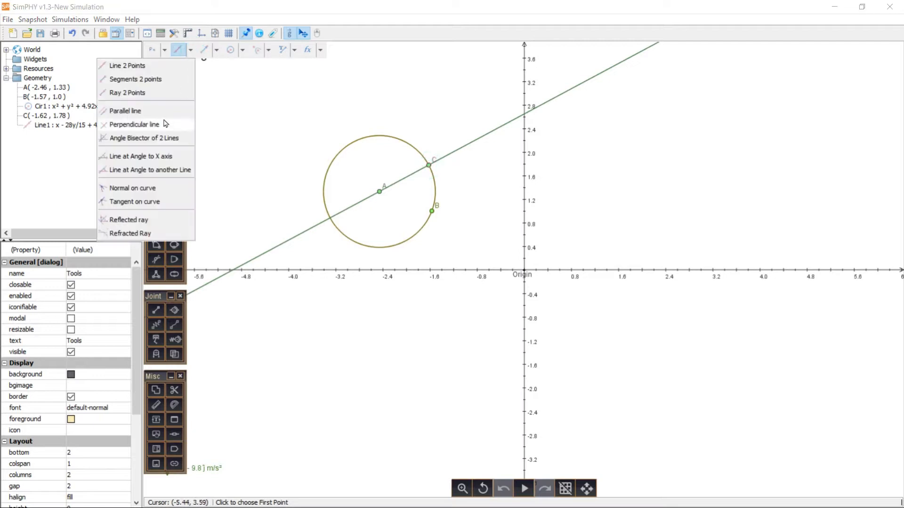
left_click(132, 123)
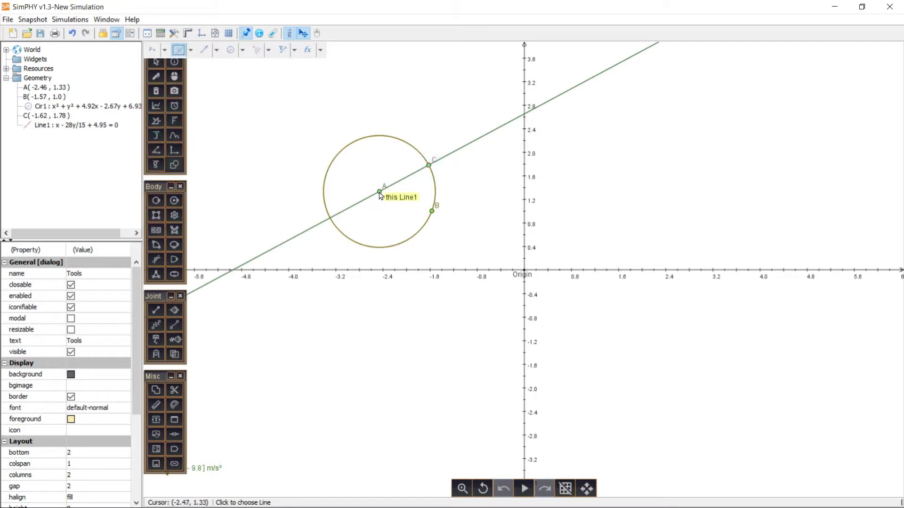
left_click(390, 189)
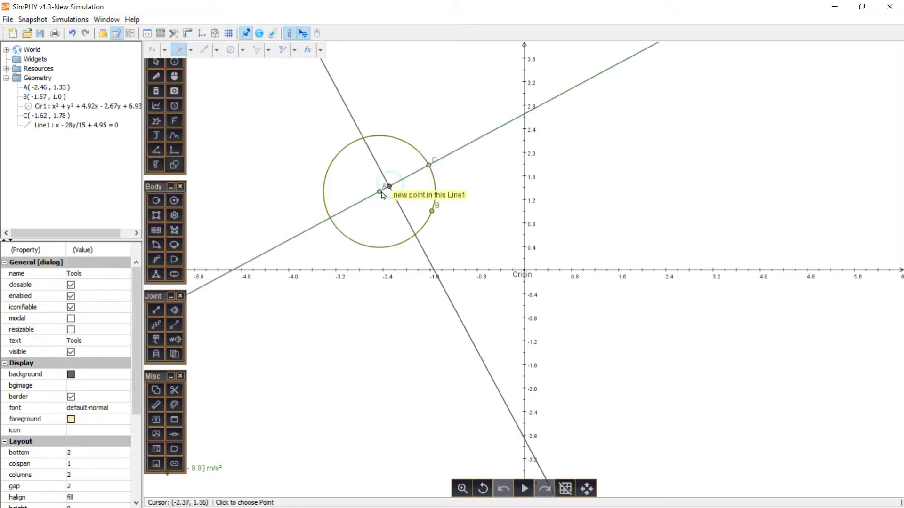
left_click(379, 192)
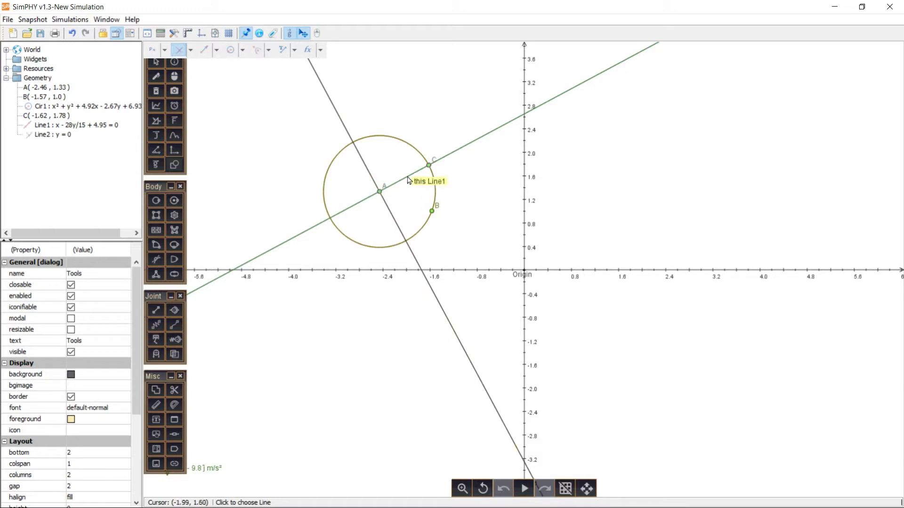
- Construct perpendiculars to line AC through C and to the other line through A at its lower intersection with the circle
left_click(408, 178)
left_click(429, 166)
left_click(396, 224)
left_click(405, 241)
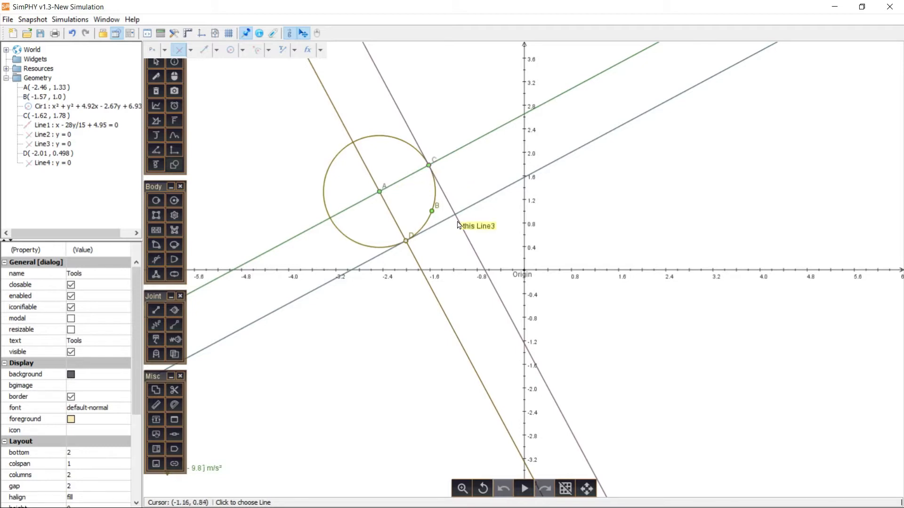
- Create a point locus for the intersection of the perpendiculars drawn through C and D
left_click(320, 50)
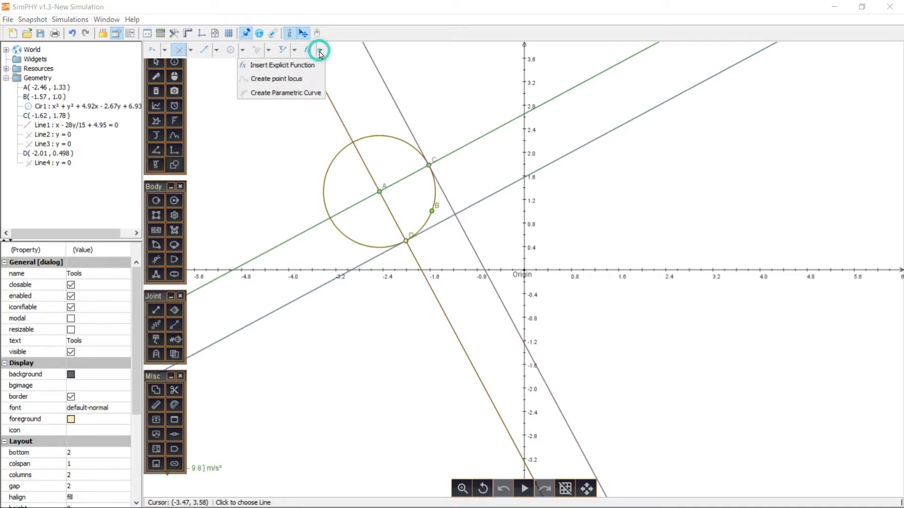
left_click(292, 78)
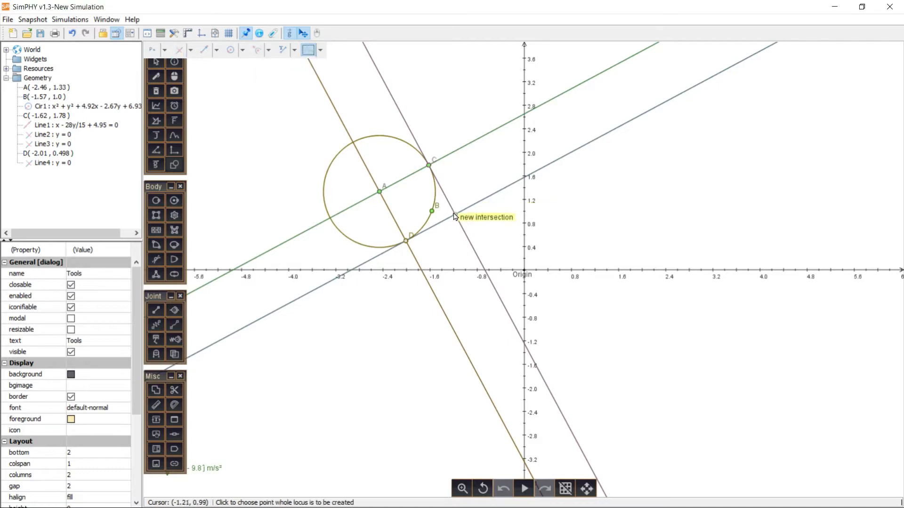
left_click(455, 214)
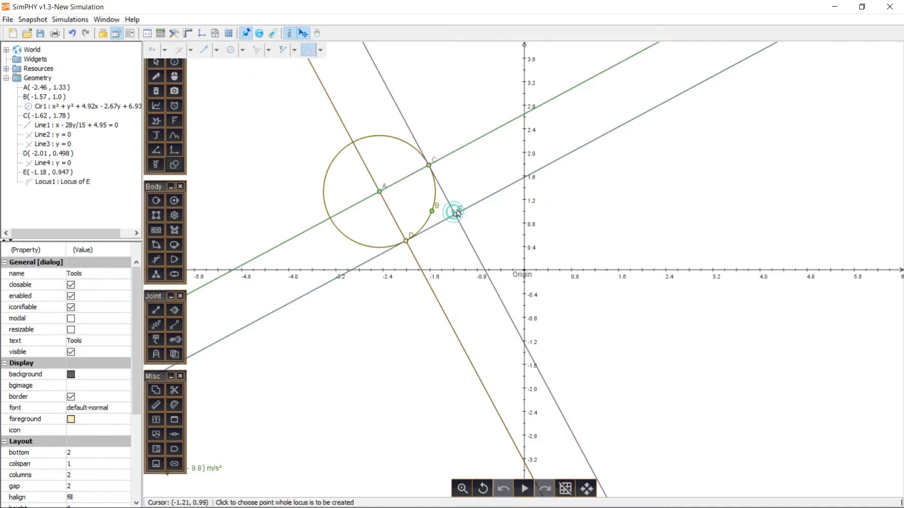
- Move point C along the circle to about (-1.68, 1.87) and mark the angle between the two tangents at E
left_click(155, 62)
mouse_move(428, 169)
left_mouse_down()
mouse_move(420, 142)
mouse_move(357, 141)
mouse_move(328, 192)
mouse_move(324, 219)
mouse_move(340, 244)
mouse_move(412, 254)
mouse_move(436, 169)
left_mouse_up()
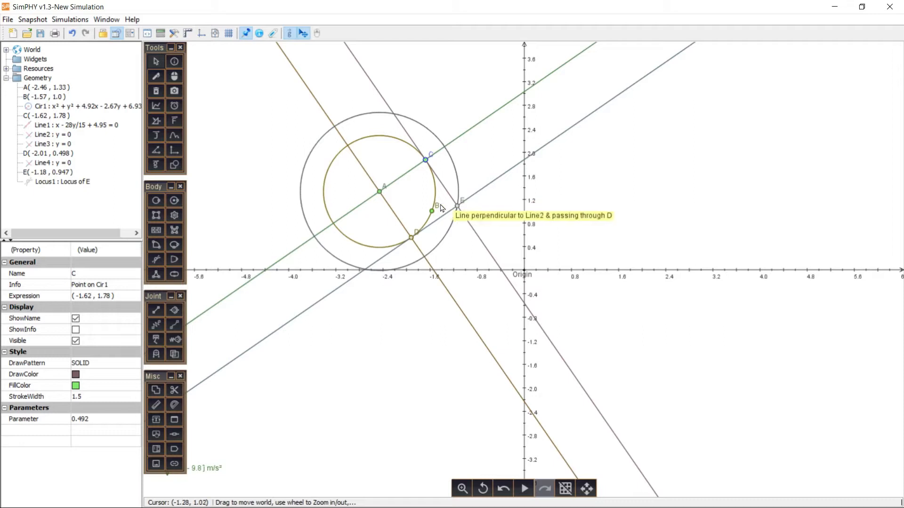
left_click(442, 208)
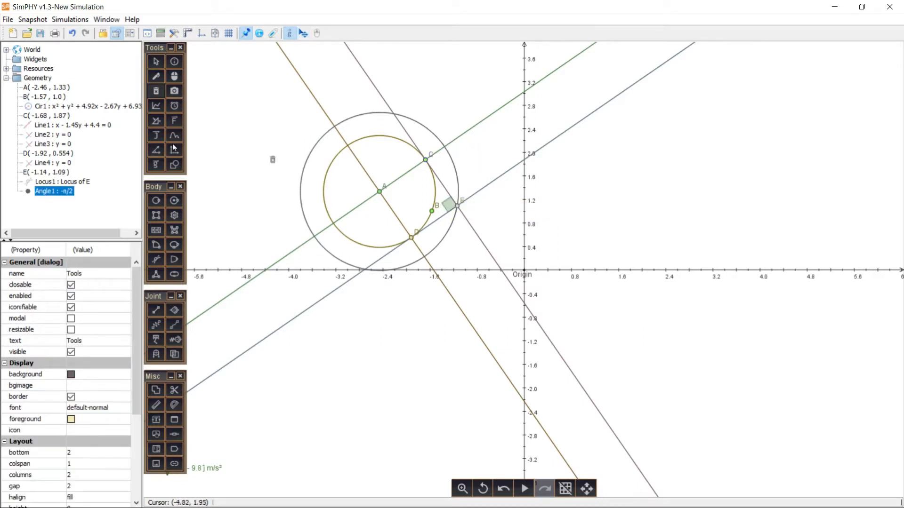
- Set the draw pattern of the line through A and C to DASHED
left_click(492, 113)
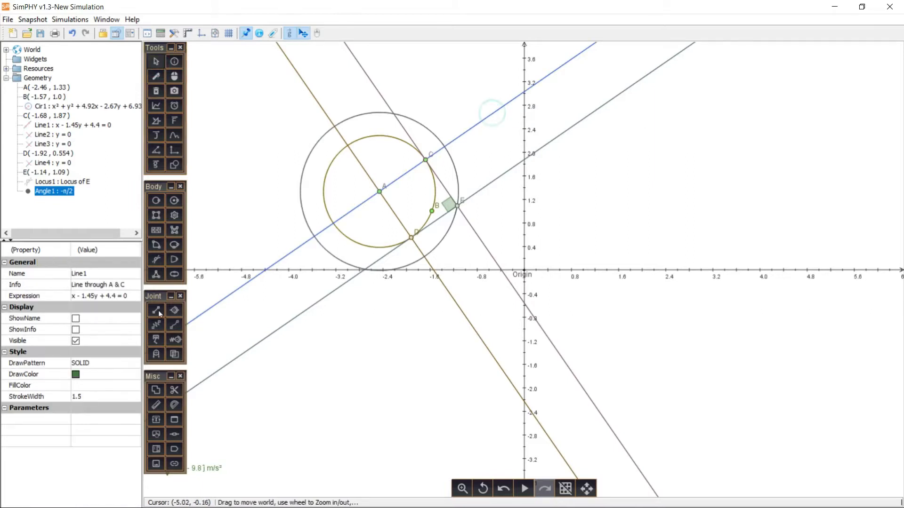
left_click(99, 365)
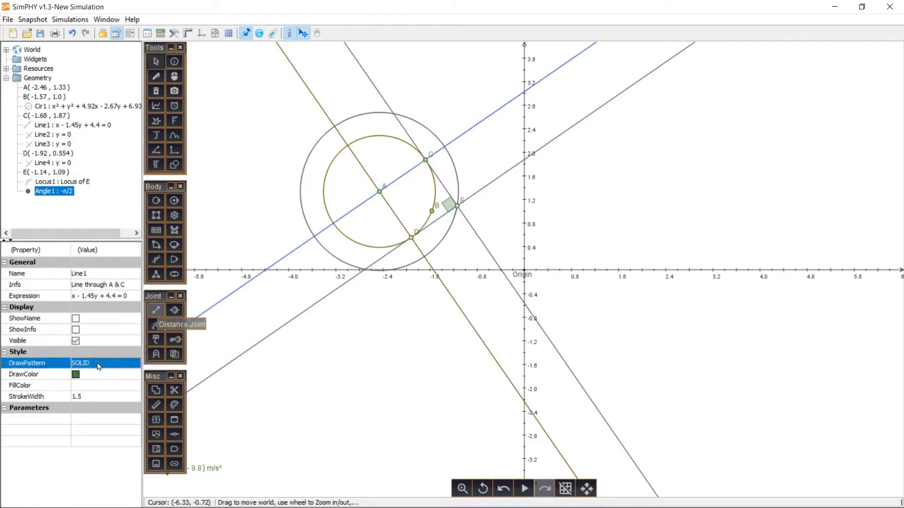
left_click(99, 365)
left_click(97, 391)
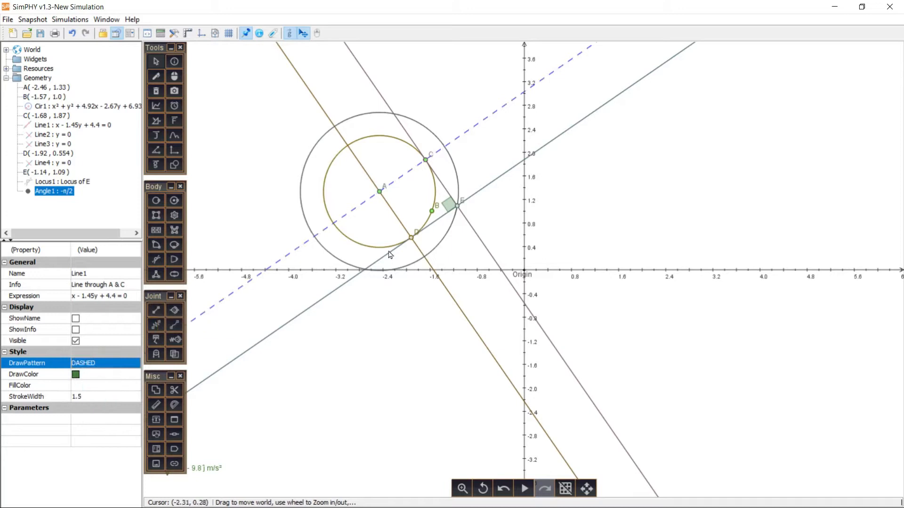
- Set the draw pattern of the perpendicular line through A and D to DASHED
left_click(357, 163)
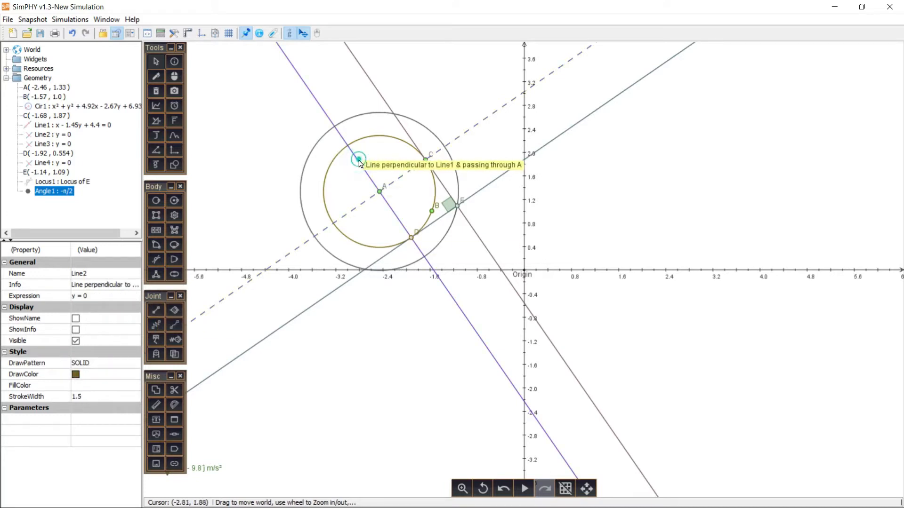
left_click(115, 365)
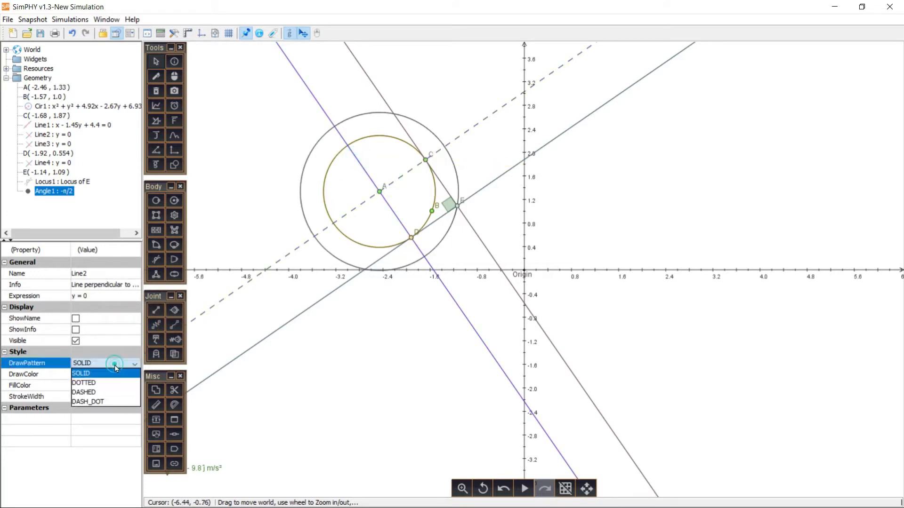
left_click(106, 391)
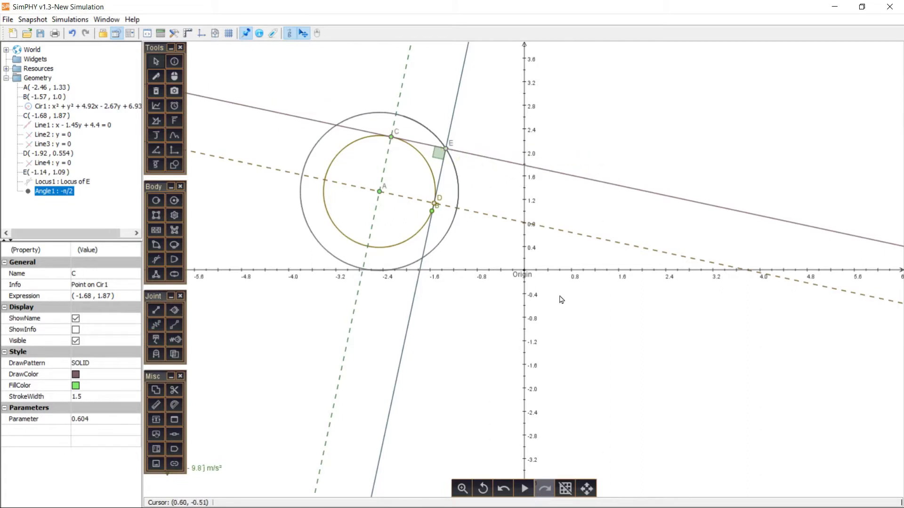
- Delete the whole circle, line and locus construction from the canvas
left_click(156, 91)
left_click_drag(254, 54, 544, 348)
- Insert the explicit function x^2 as a curve and return to the selection tool
left_click(175, 165)
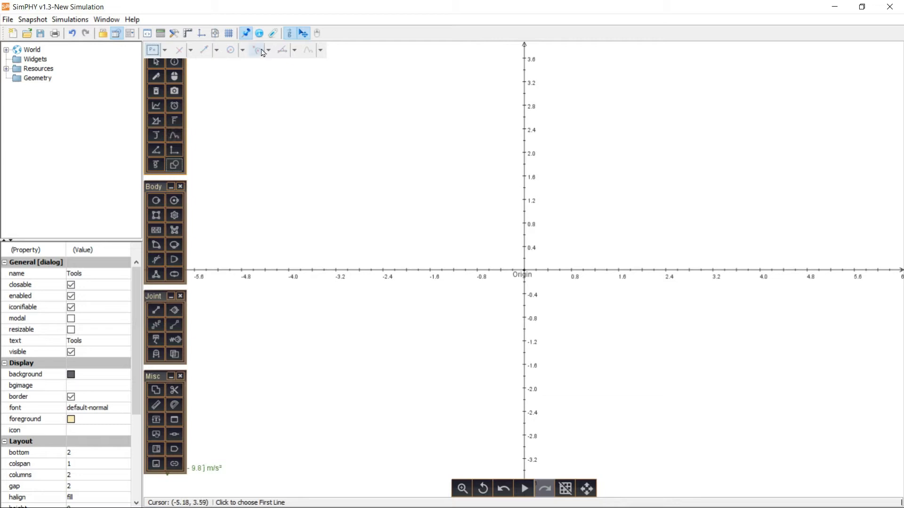
left_click(320, 50)
left_click(302, 66)
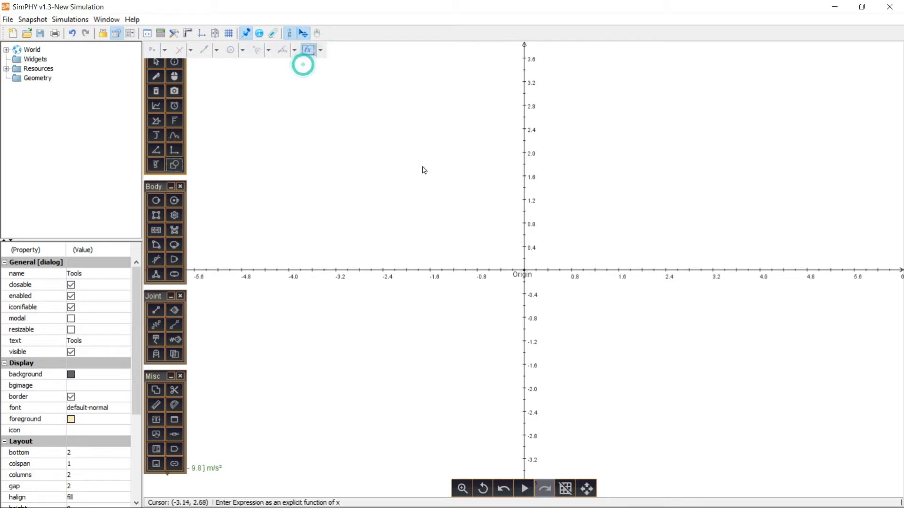
left_click(373, 195)
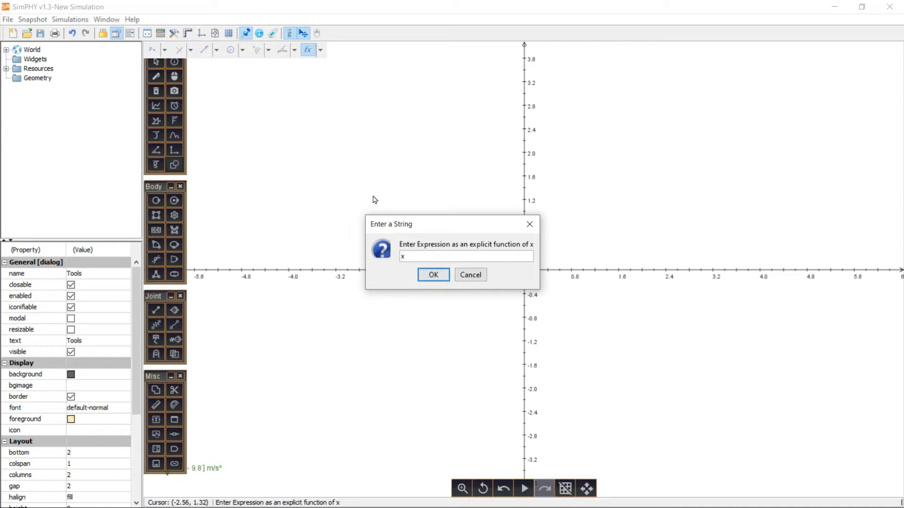
key("Return")
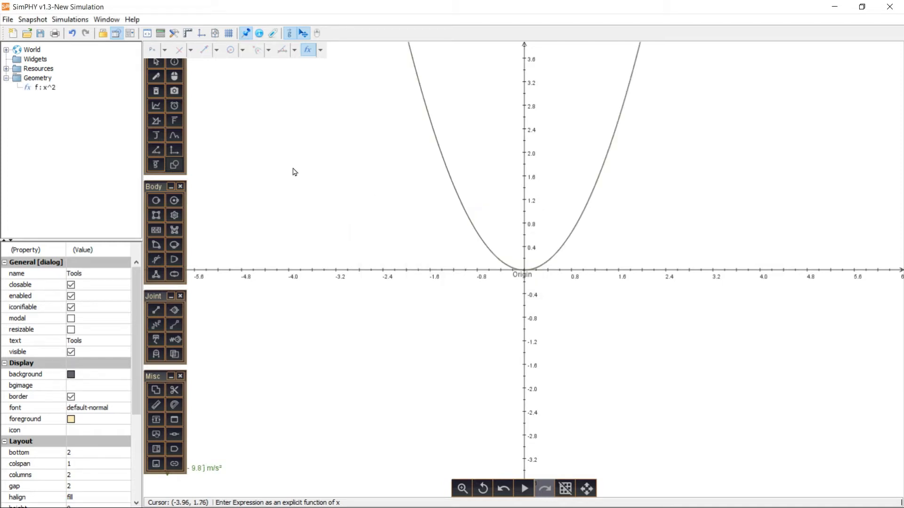
left_click(156, 61)
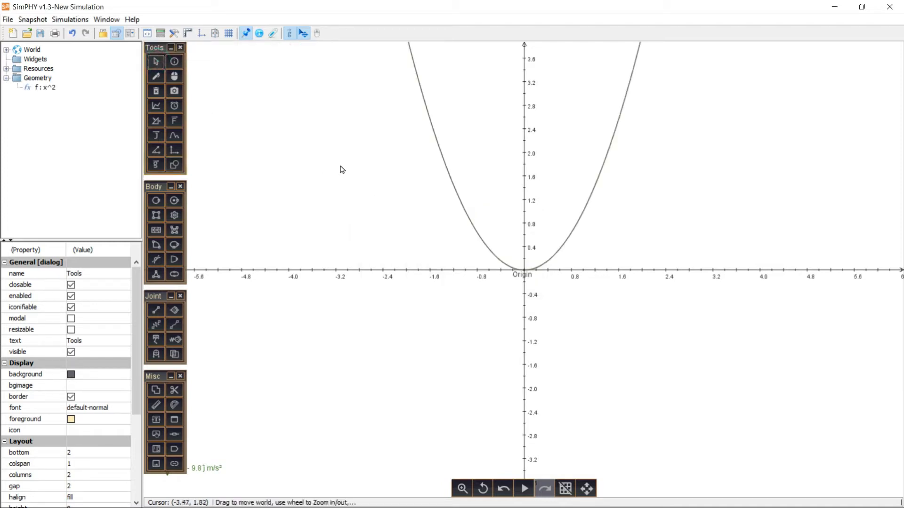
- Add a slider widget, place it to the right of the parabola, and select its name property
right_click(723, 133)
mouse_move(763, 152)
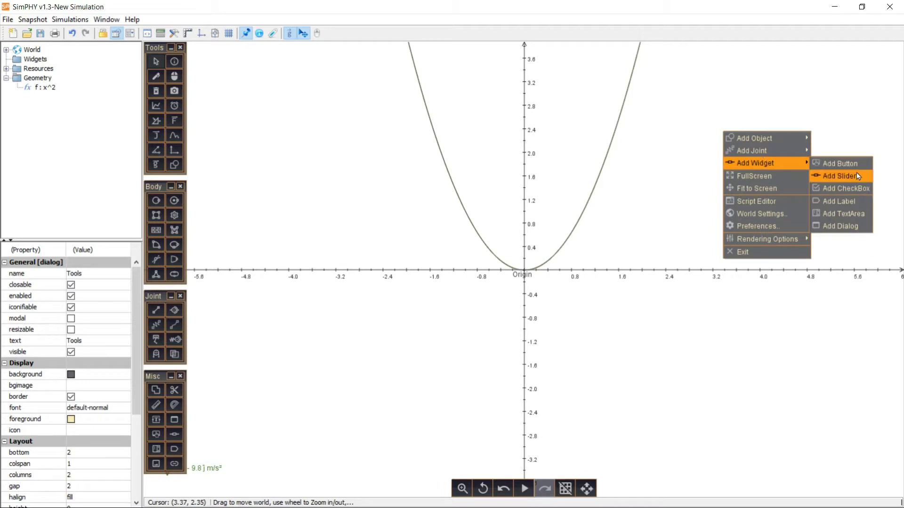
left_click(857, 174)
left_click_drag(506, 273, 772, 132)
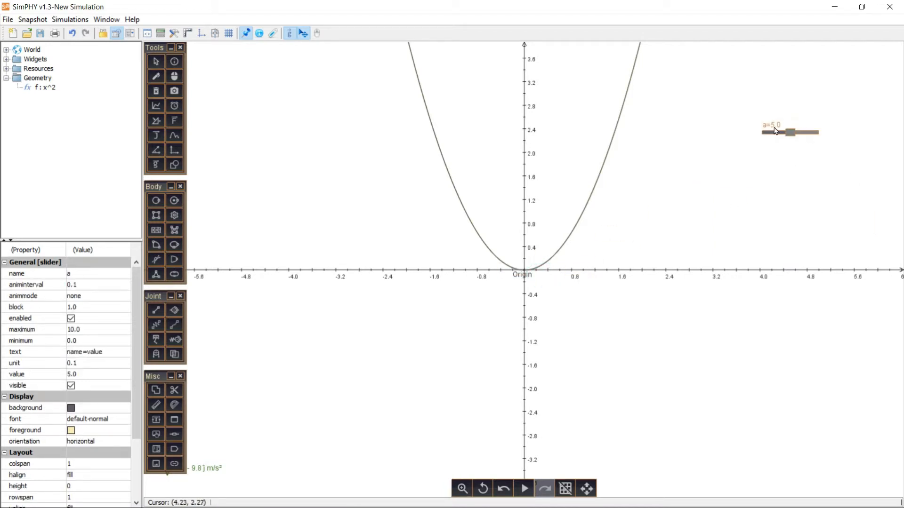
left_click(38, 274)
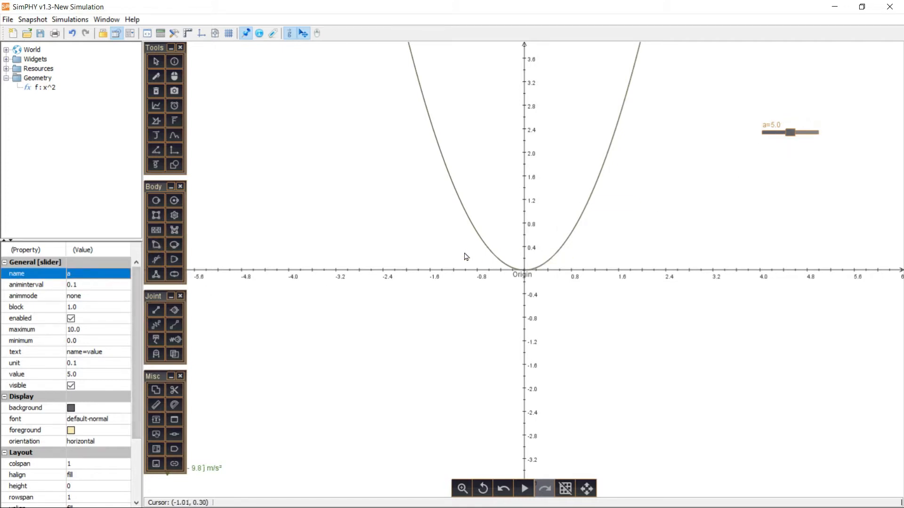
- Select the parabola to show its function properties, and add a second slider widget just below the first one
left_click(568, 235)
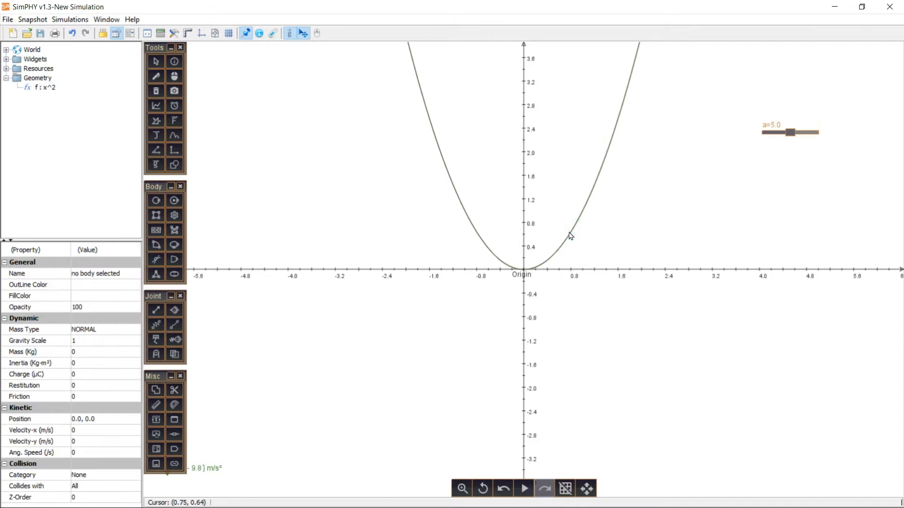
left_click(571, 231)
right_click(695, 148)
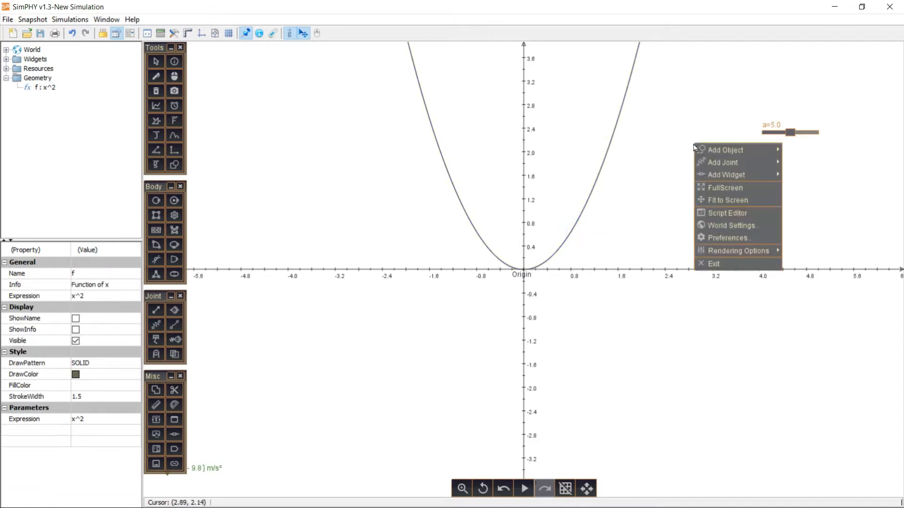
mouse_move(730, 168)
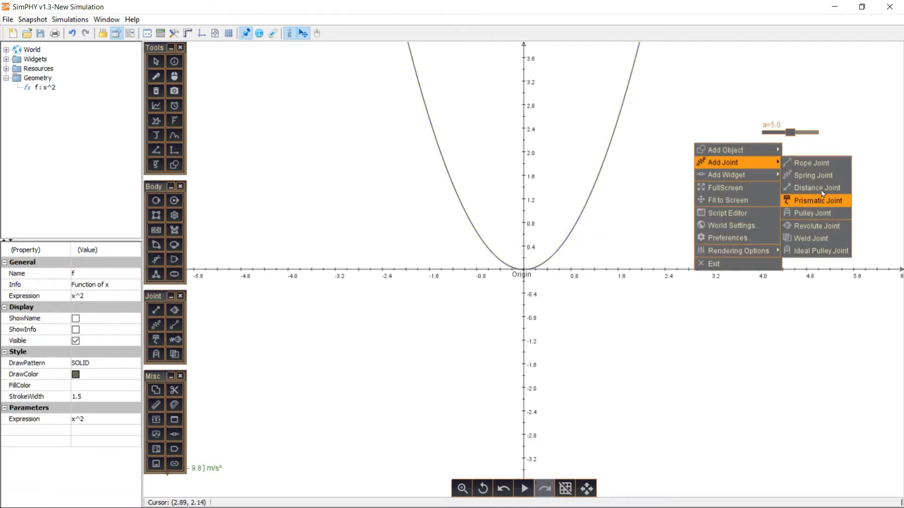
mouse_move(772, 174)
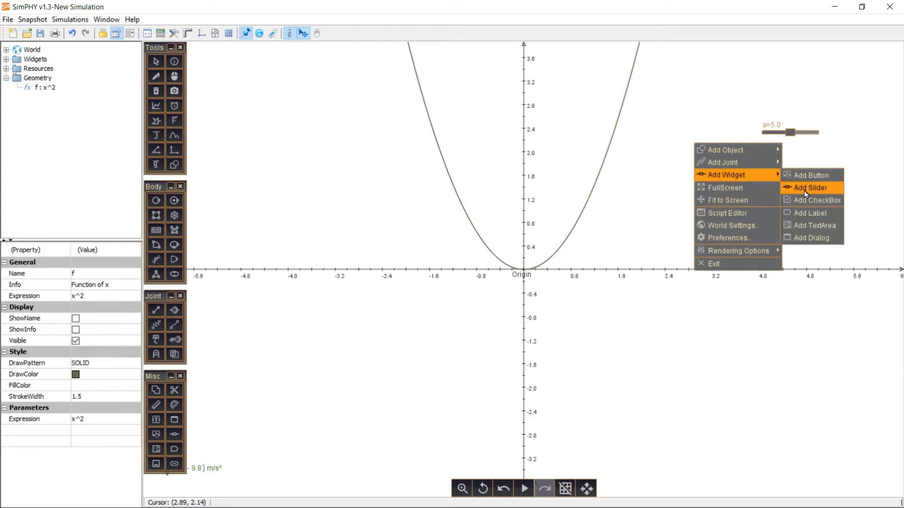
left_click(804, 189)
left_click_drag(770, 191, 793, 162)
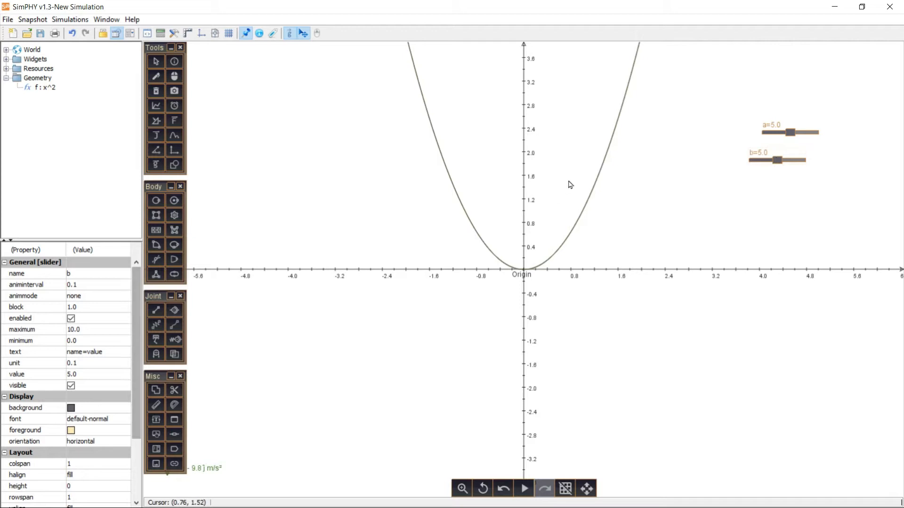
- Set the parabola's expression to x^2/b and lower slider b to about 1.9
left_click(593, 191)
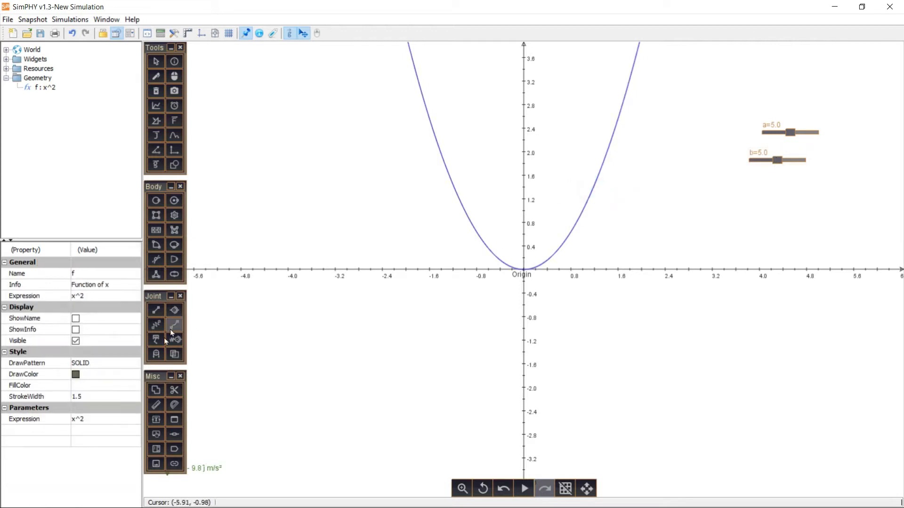
left_click(100, 419)
left_click(118, 420)
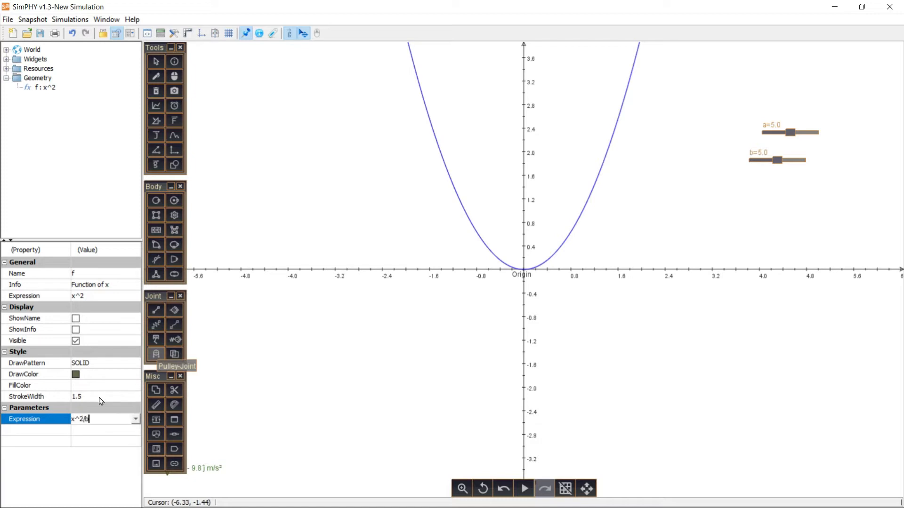
key("Return")
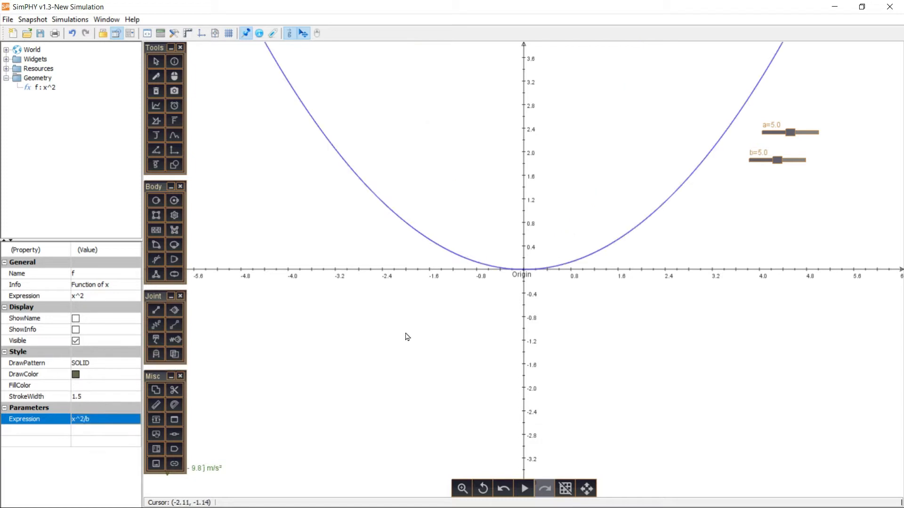
mouse_move(778, 162)
left_mouse_down()
mouse_move(765, 161)
mouse_move(794, 163)
mouse_move(762, 161)
left_mouse_up()
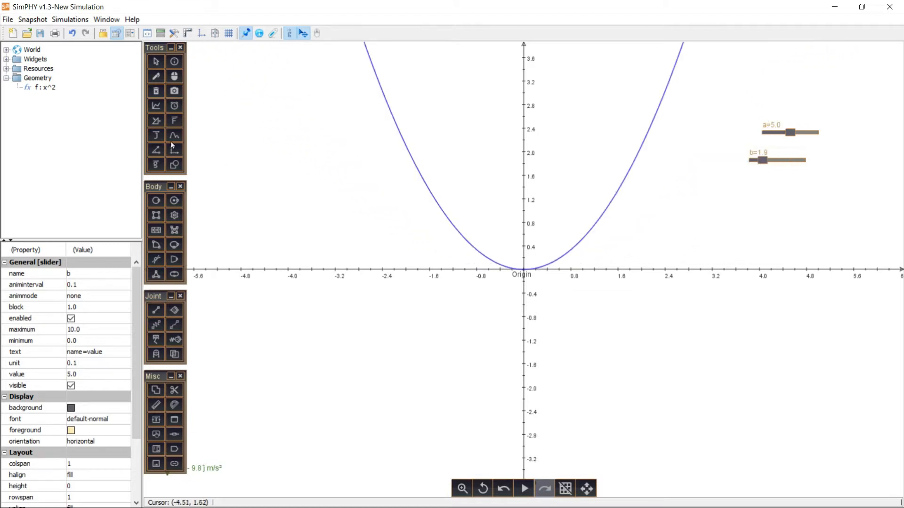
- Insert the explicit function sin(x) as a second curve
left_click(174, 164)
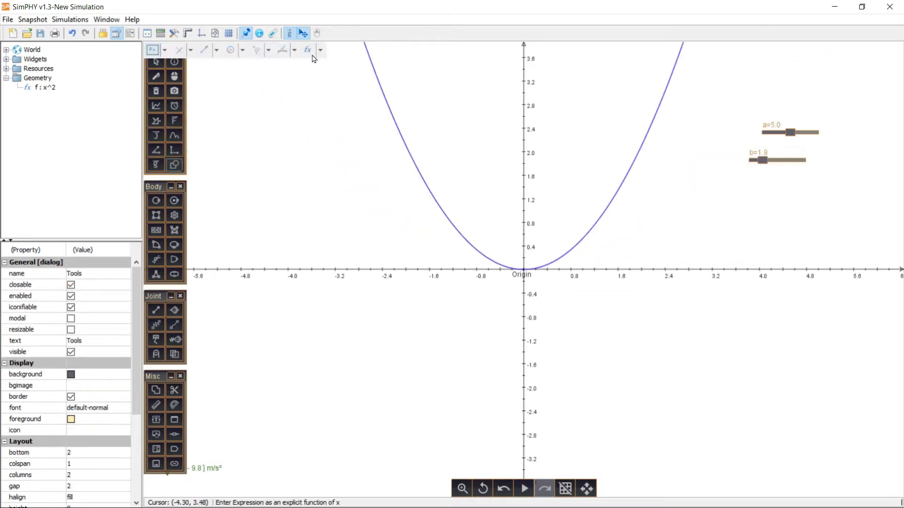
left_click(320, 50)
left_click(292, 64)
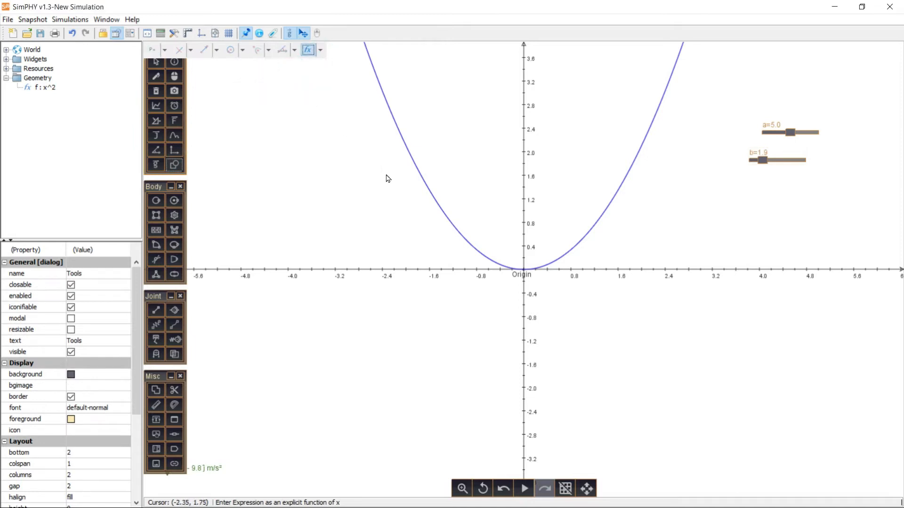
left_click(359, 217)
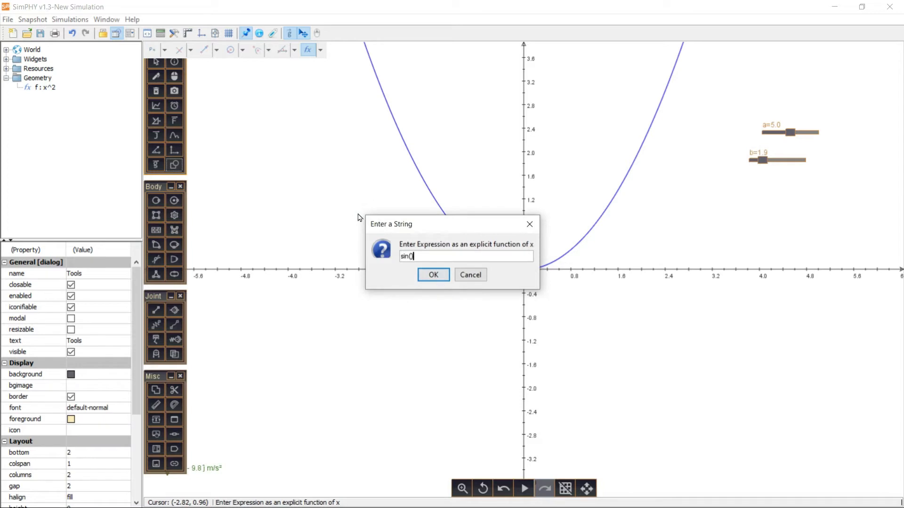
type("sin(x)")
key("Return")
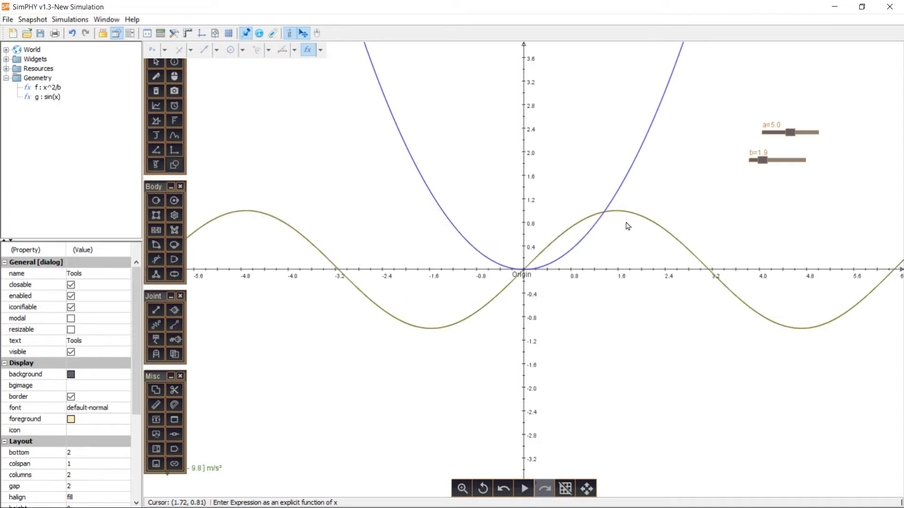
- Construct a tangent on the sine curve at its intersection with the parabola and vary slider b
left_click(191, 50)
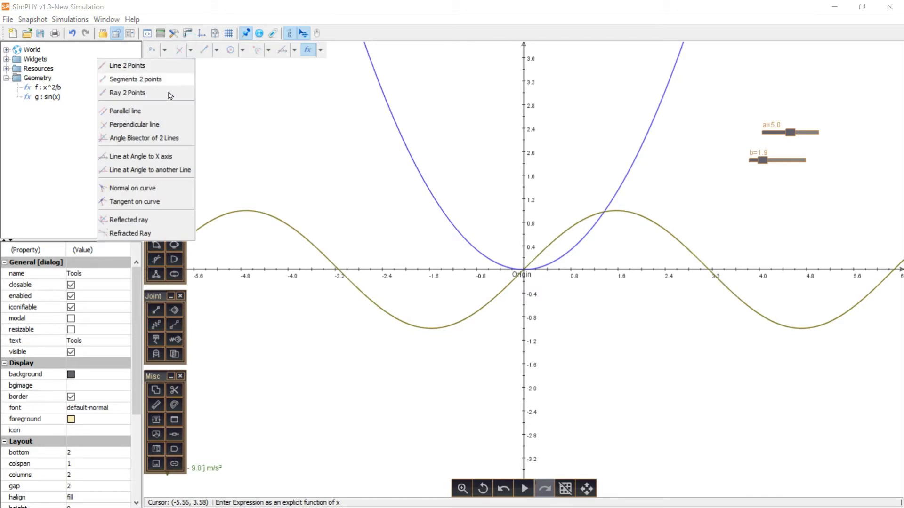
left_click(136, 202)
left_click(621, 216)
left_click(601, 212)
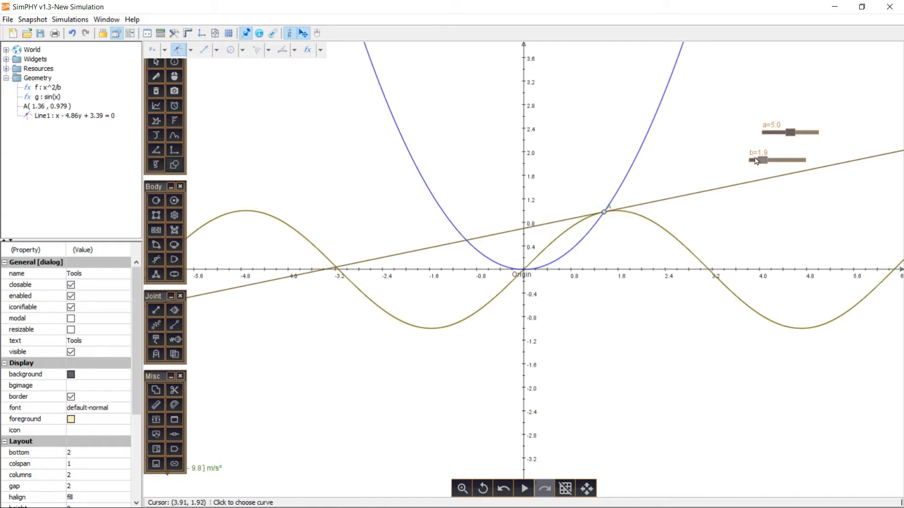
mouse_move(763, 160)
left_mouse_down()
mouse_move(779, 159)
mouse_move(761, 159)
mouse_move(769, 161)
left_mouse_up()
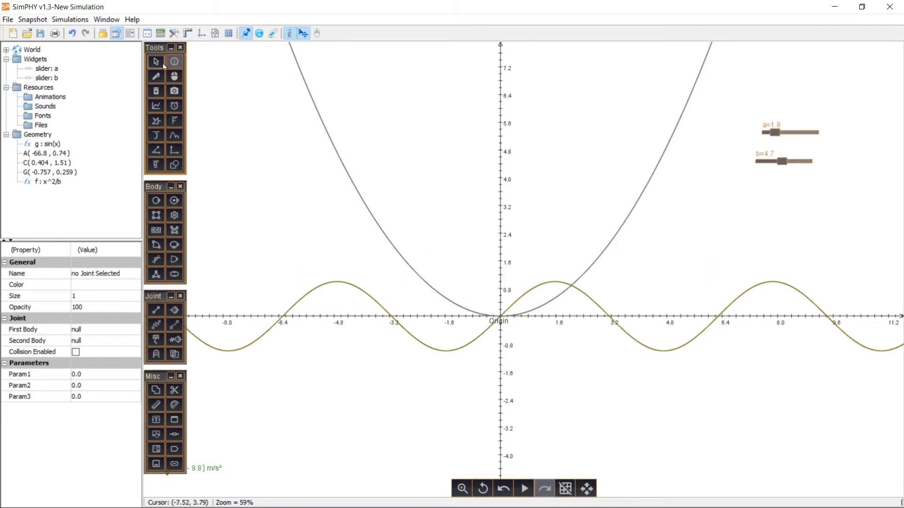
- Set the sine curve's expression to a*sin(b*x+t) and vary sliders b and a
left_click(602, 260)
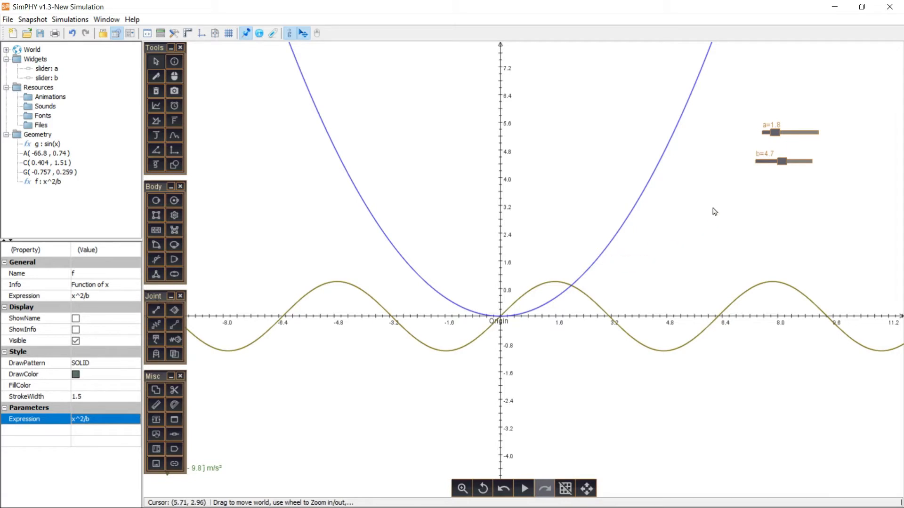
left_click(447, 348)
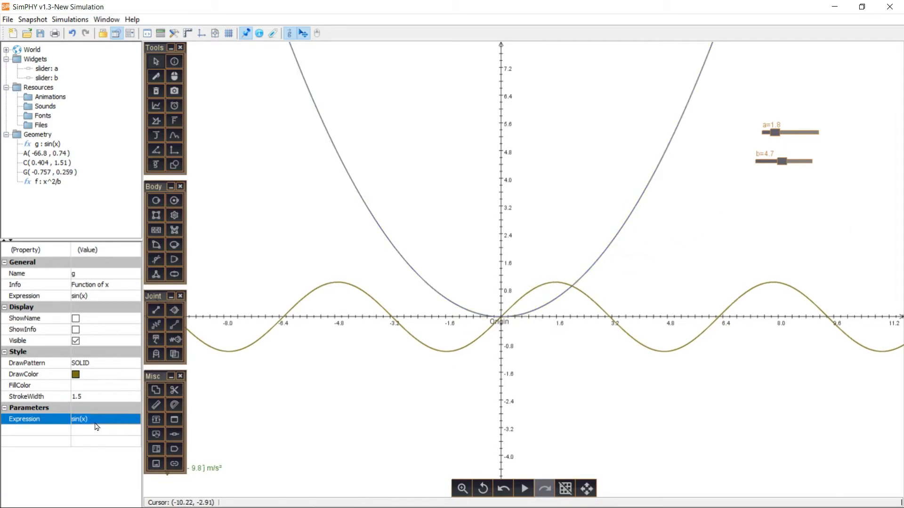
left_click(94, 420)
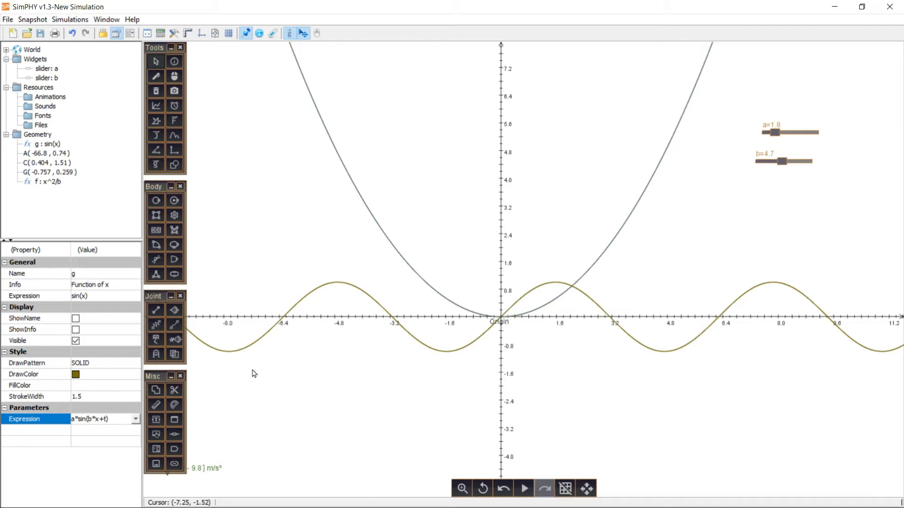
key("Return")
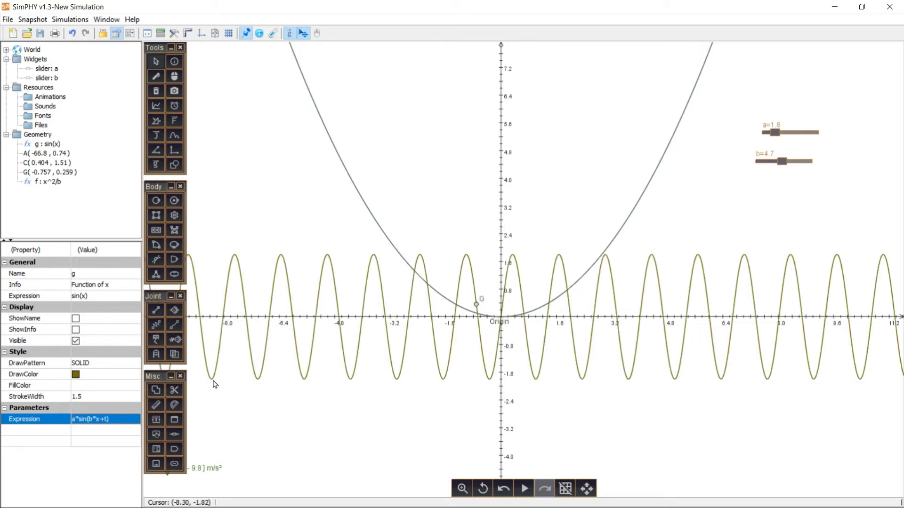
left_click_drag(783, 165, 782, 135)
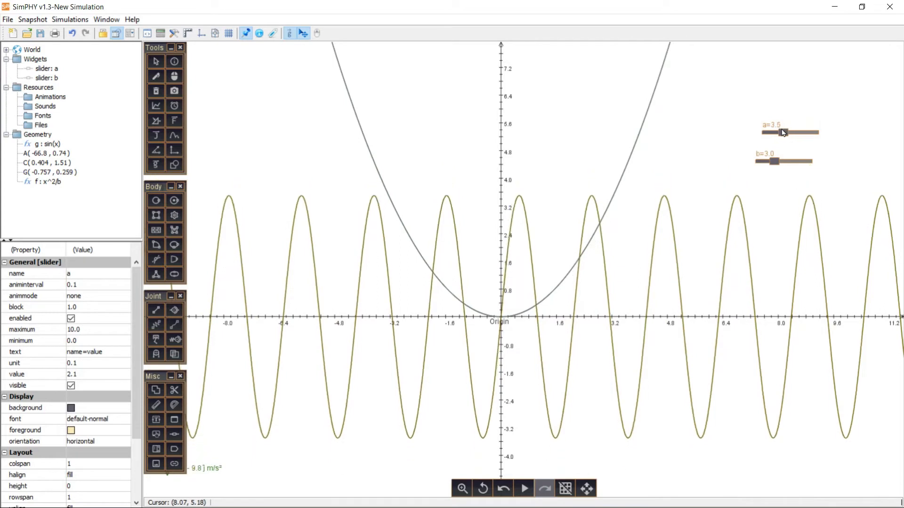
- Extend the parabola's expression to x^2/b +sin(t) so that it varies with time
left_click(610, 206)
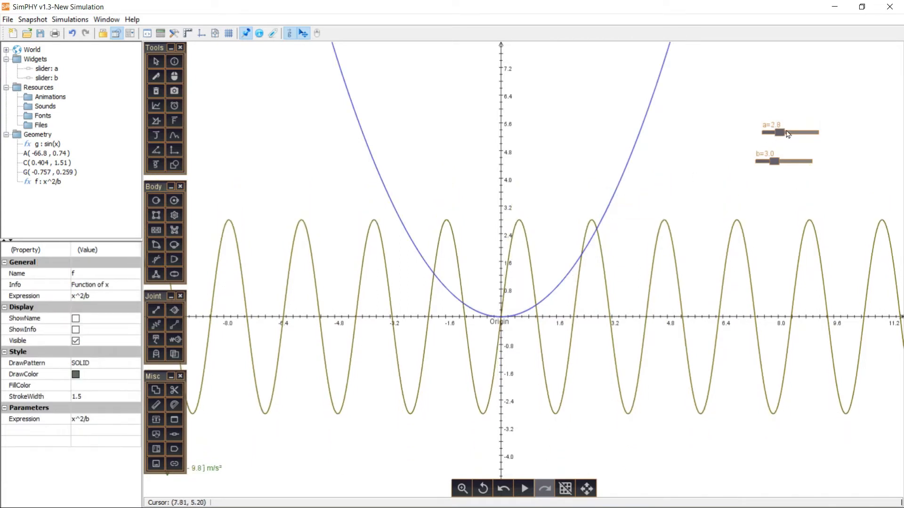
left_click(123, 418)
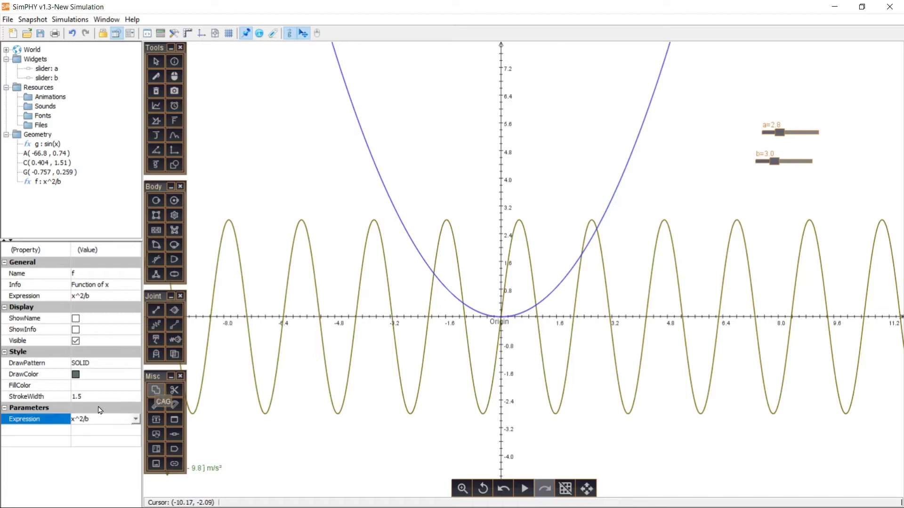
type("+sin(t)")
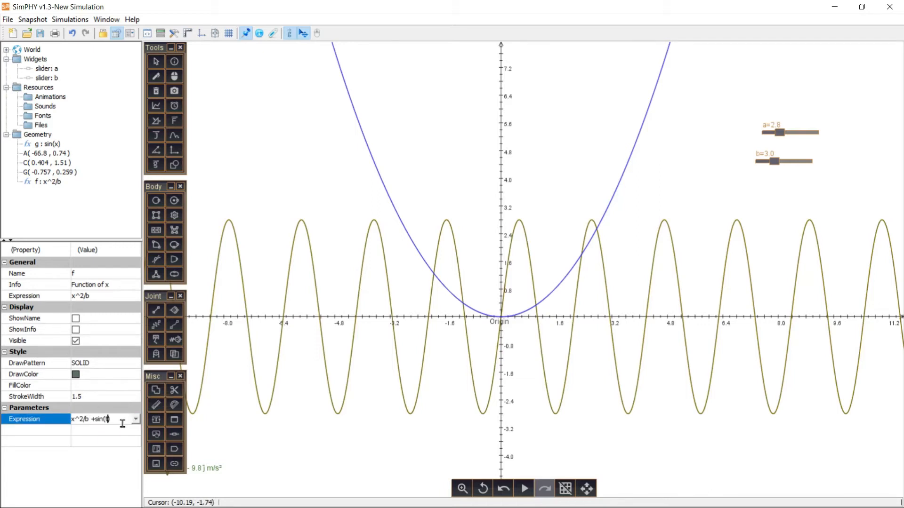
key("Return")
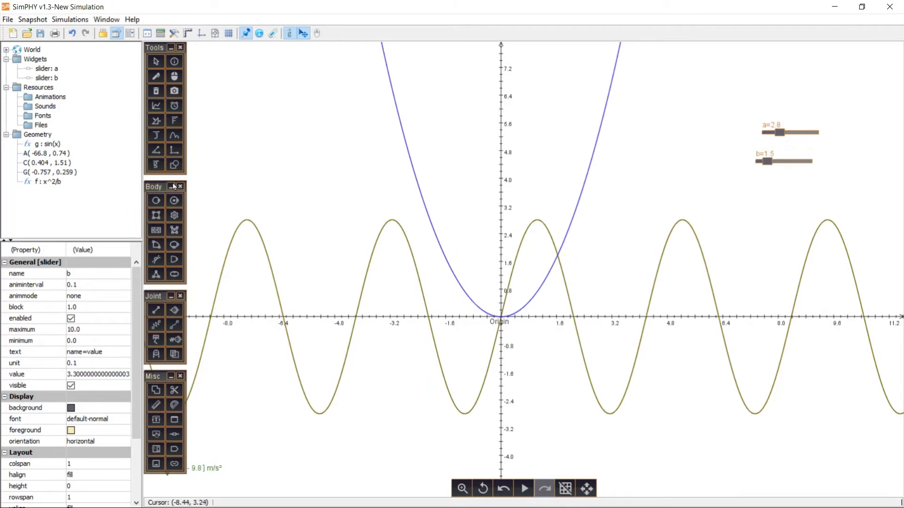
- Construct a tangent to the sine curve at its first intersection with the parabola on the positive x side
left_click(174, 164)
left_click(183, 53)
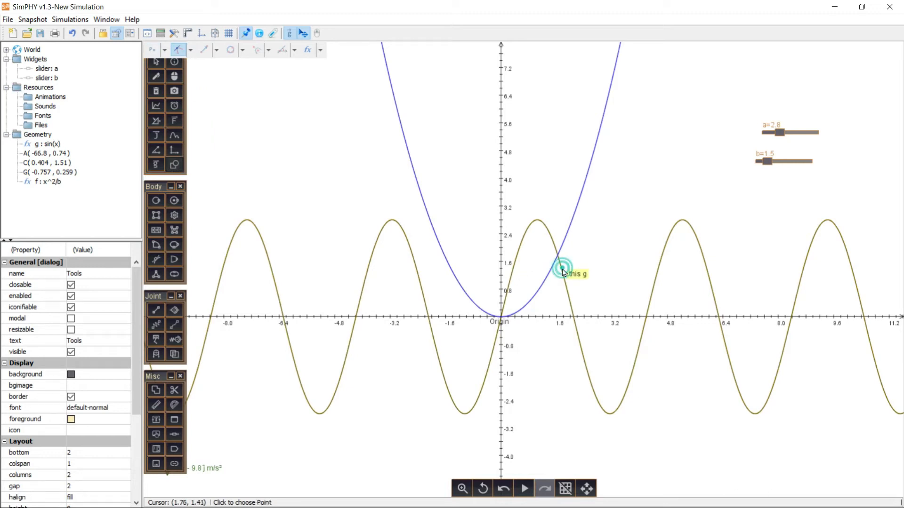
left_click(558, 258)
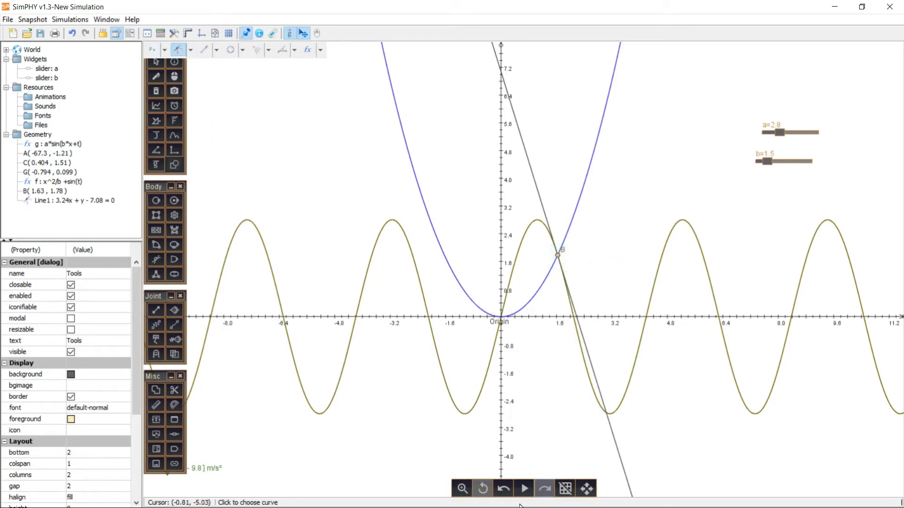
- Run the simulation to animate both curves and the tangent, vary the sliders while it runs, and stop it
left_click(521, 489)
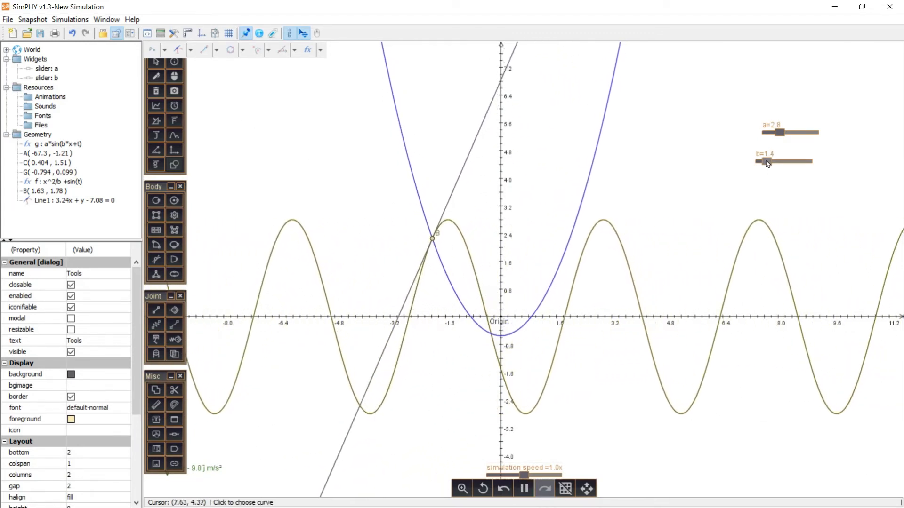
left_click_drag(773, 133, 742, 126)
left_click(524, 489)
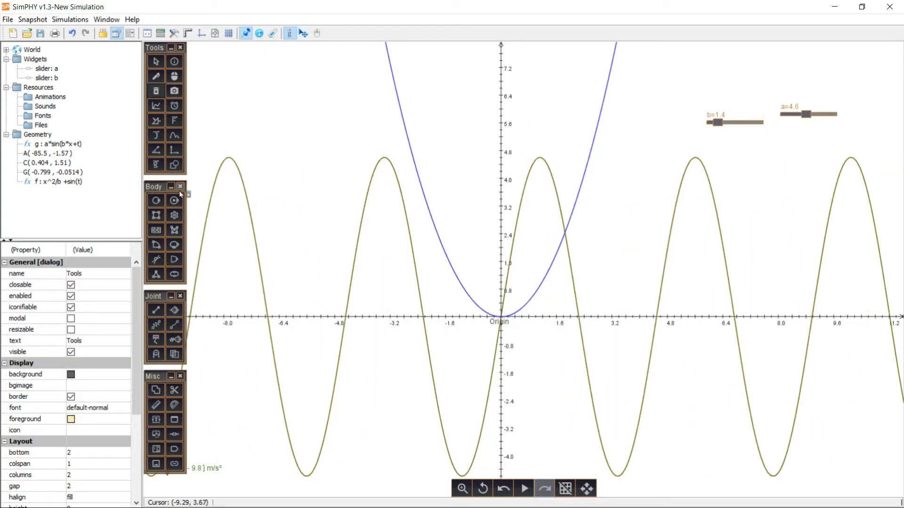
- Delete the parabola and the sine curve from the canvas
left_click(156, 90)
left_click(402, 196)
left_click(450, 260)
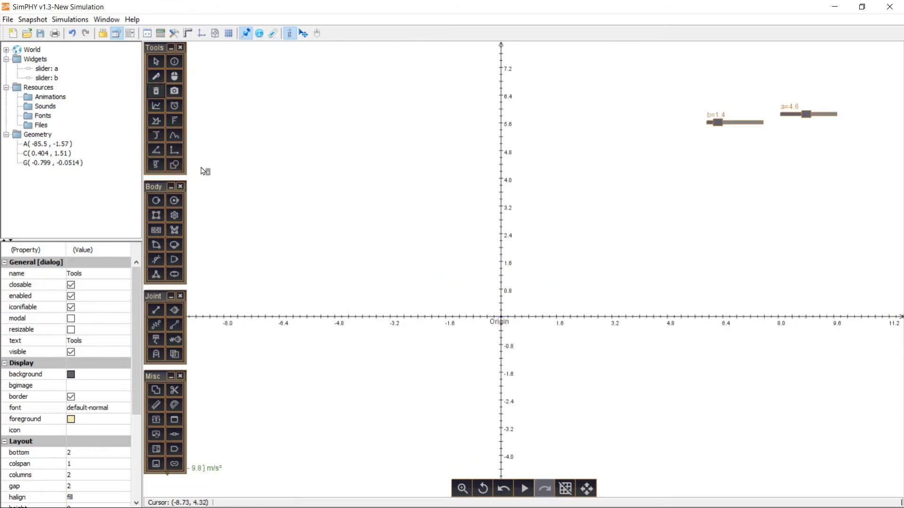
- Insert the explicit function sin(x+t) and change its expression to cos(x+t)
left_click(175, 164)
left_click(230, 50)
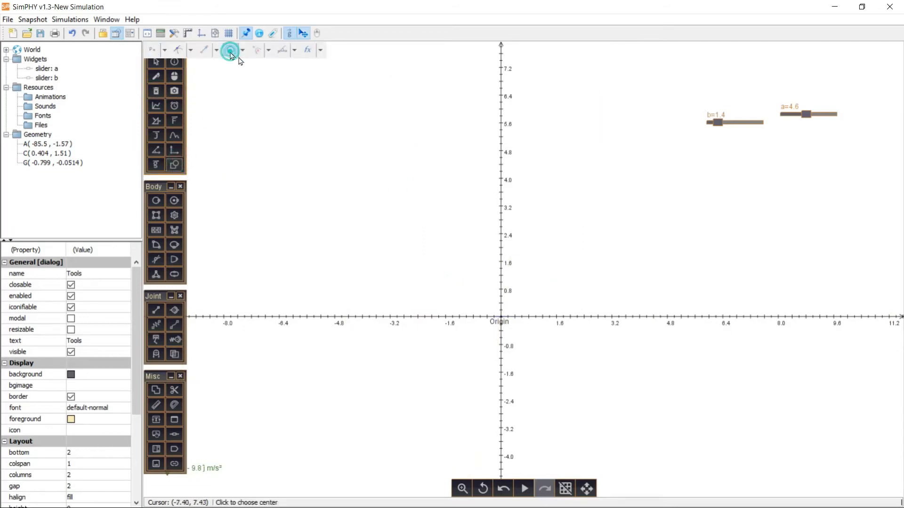
left_click(308, 49)
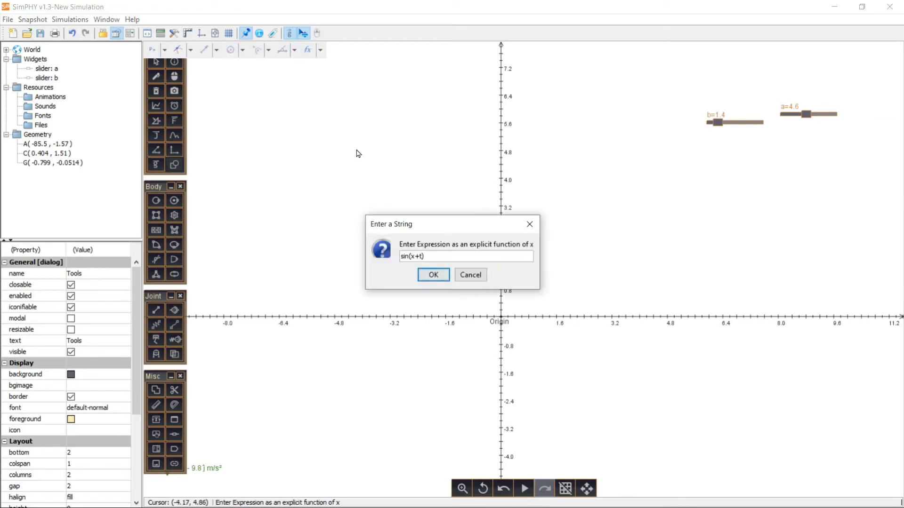
key("Return")
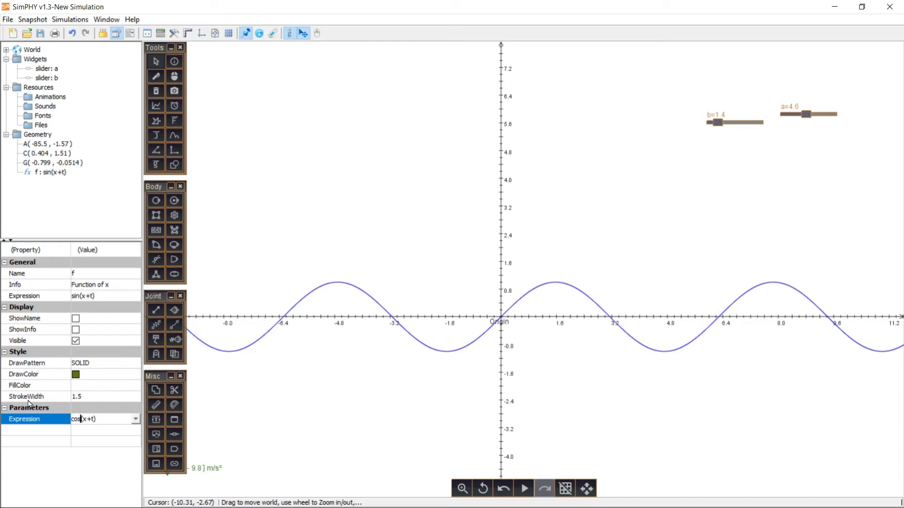
key("Return")
- Add a length measurement from the origin to the cosine curve's intersection with the y axis
left_click(174, 164)
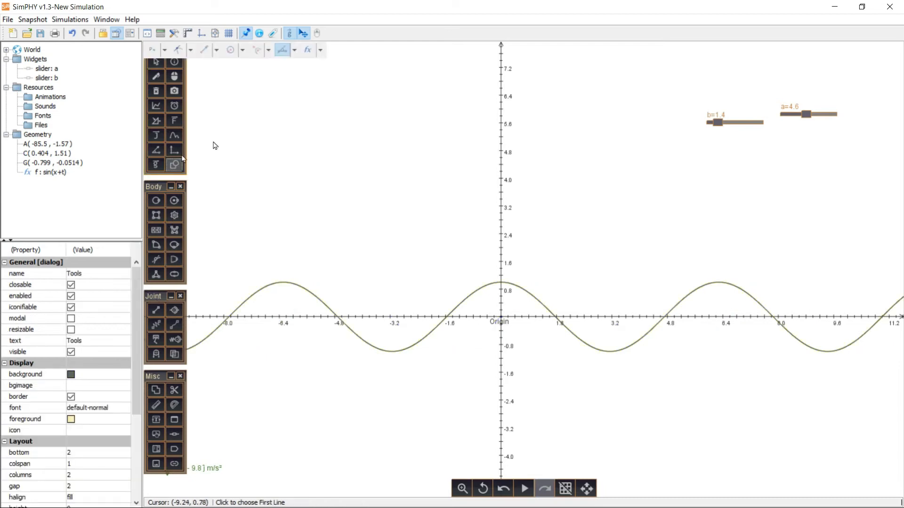
left_click(293, 53)
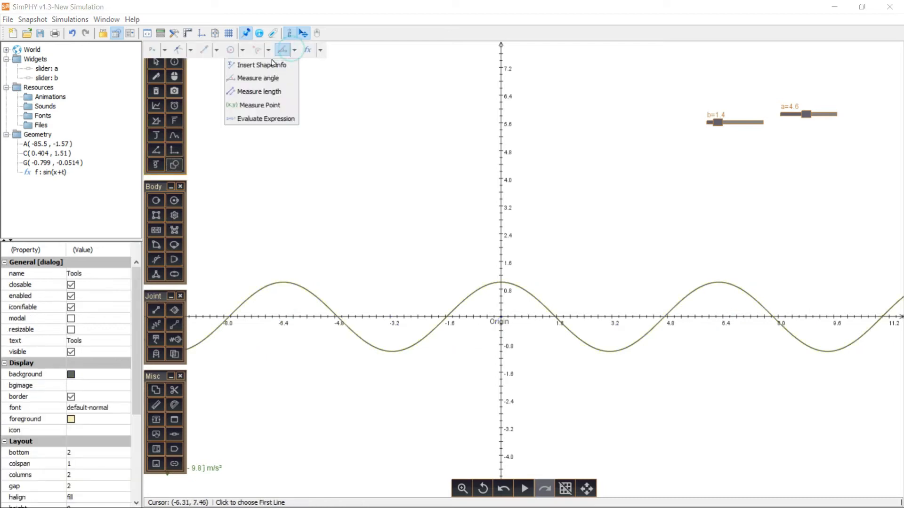
left_click(250, 89)
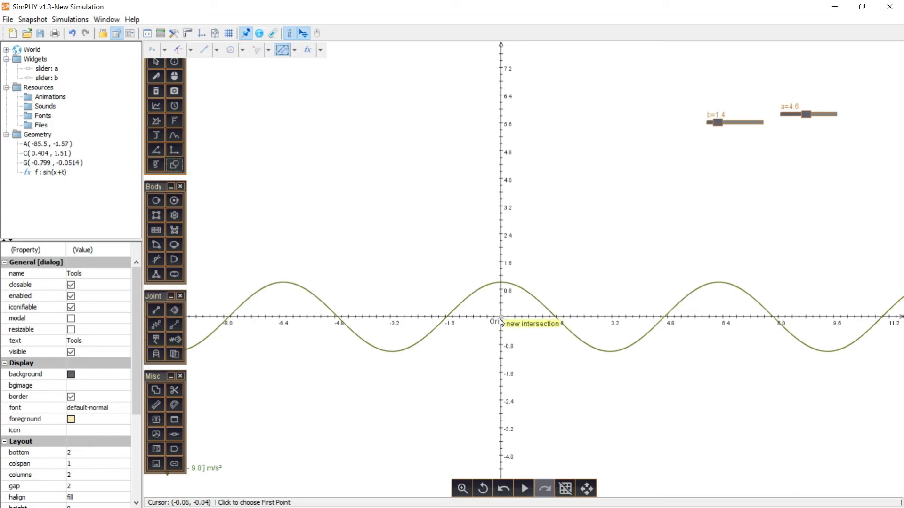
left_click(501, 317)
left_click(501, 282)
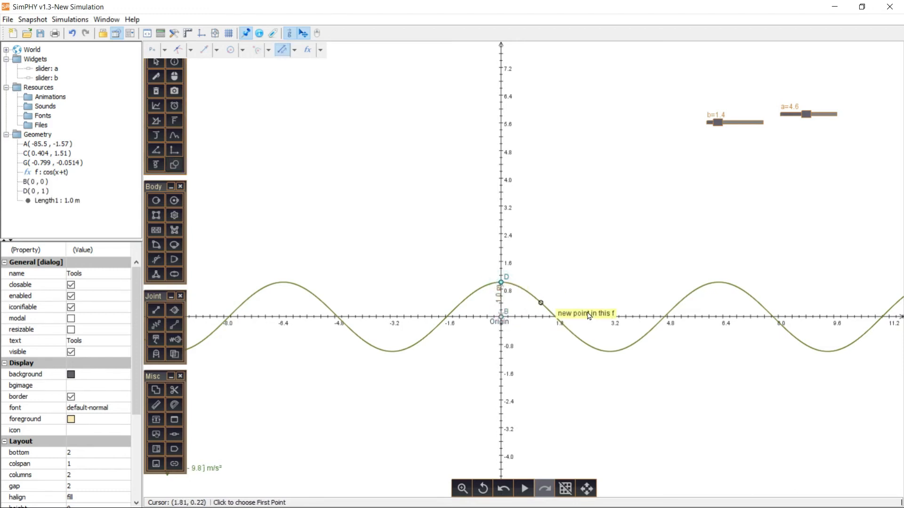
- Rename the length measurement as L
left_click(56, 201)
left_click(96, 271)
type("L")
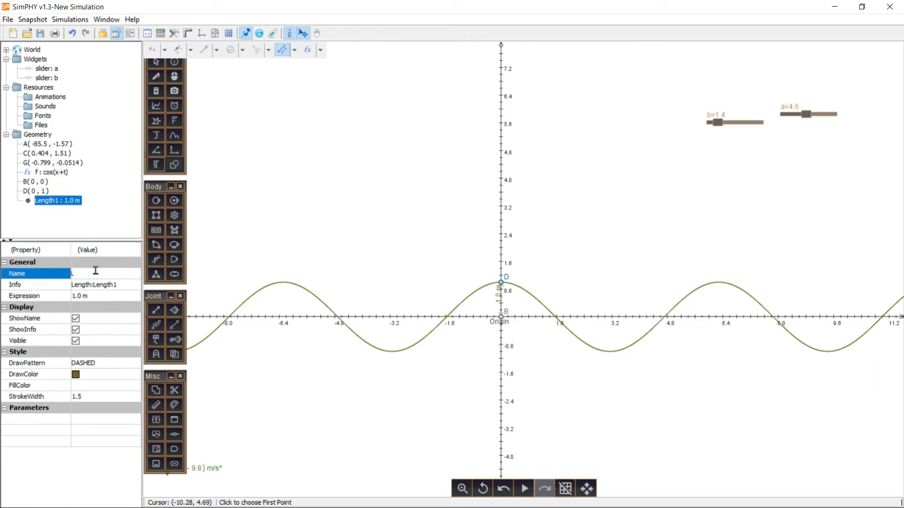
- Draw a disc of about 2.18 m radius centred on the origin and hinge it at its centre
left_click(155, 201)
left_click_drag(501, 324, 561, 363)
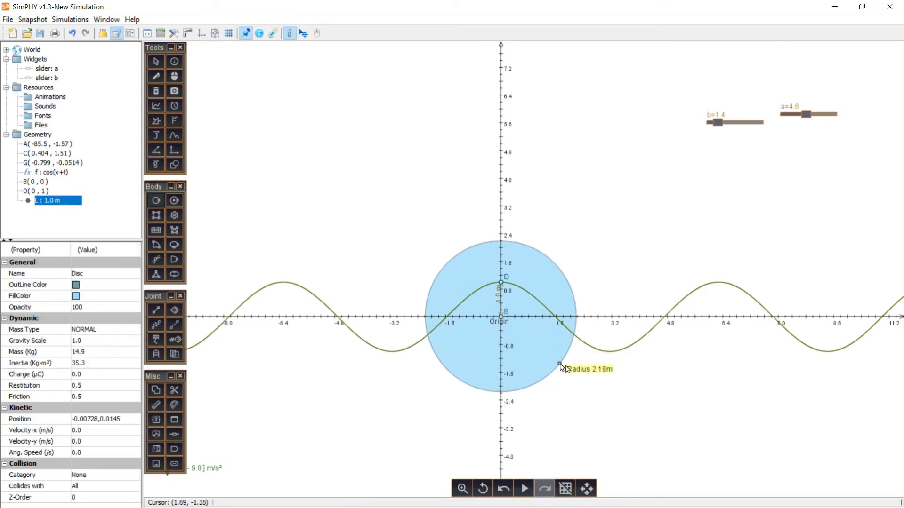
left_click(174, 310)
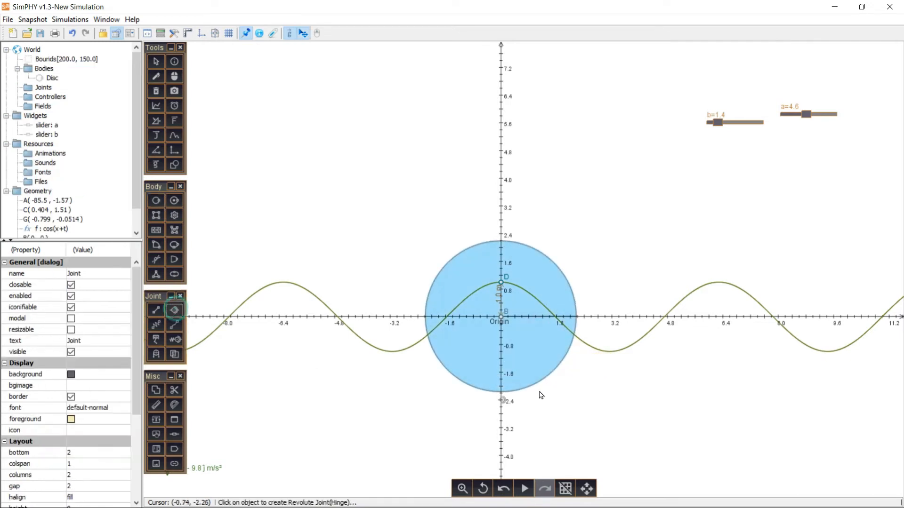
left_click(501, 317)
- Apply a force at point (0, 0) of the disc with x and y components of 50L
left_click(529, 356)
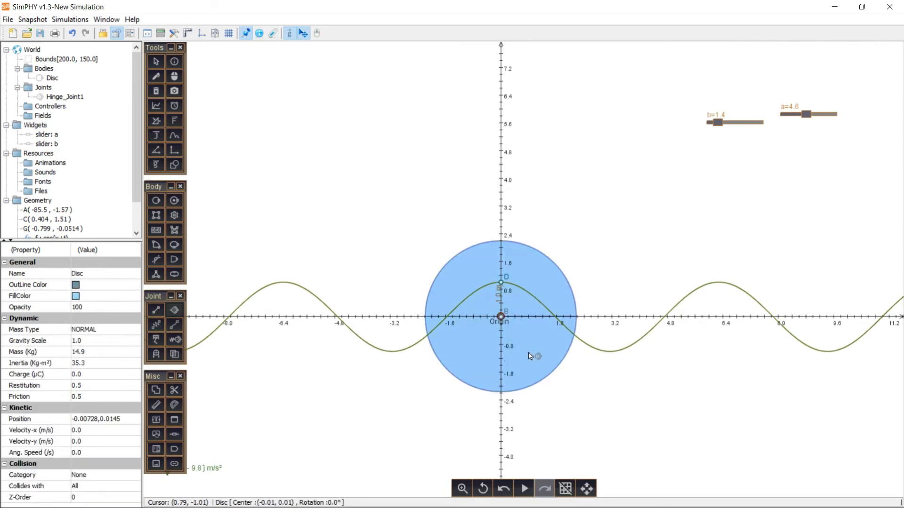
right_click(530, 356)
mouse_move(560, 397)
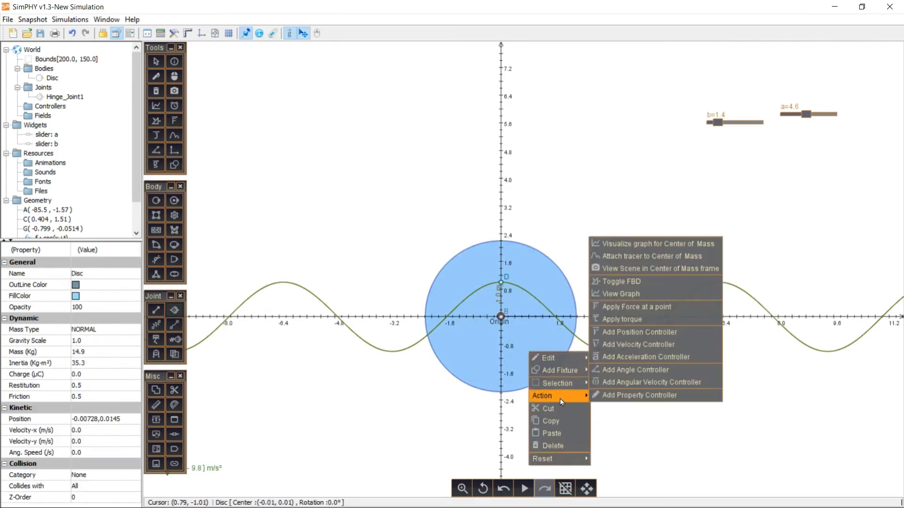
left_click(645, 306)
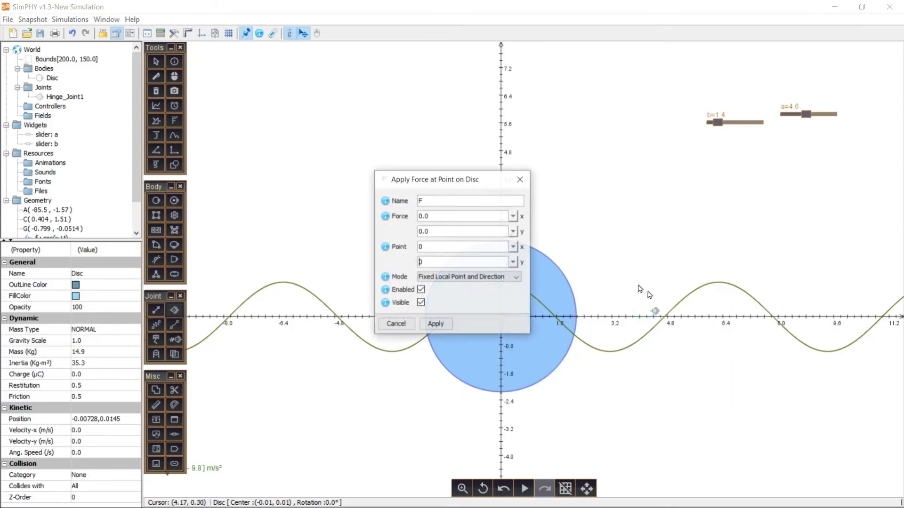
left_click(442, 251)
left_click(443, 257)
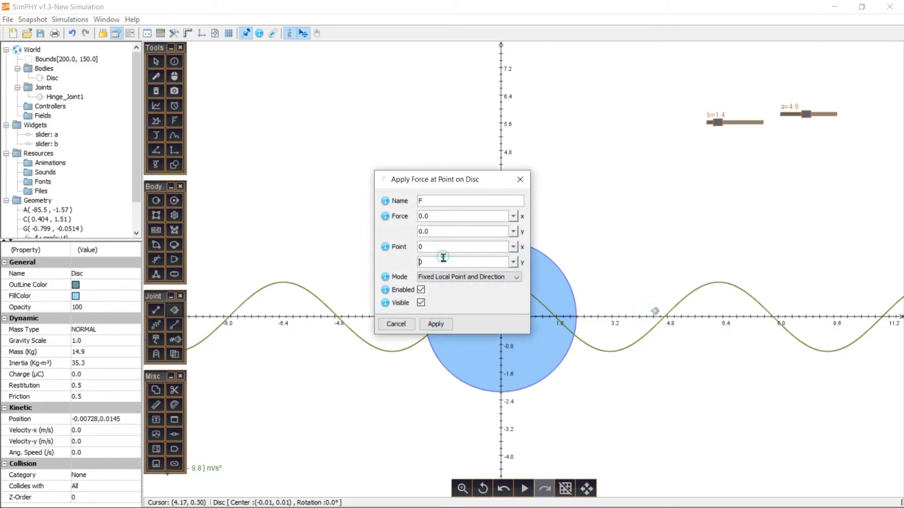
left_click(438, 215)
left_click(436, 324)
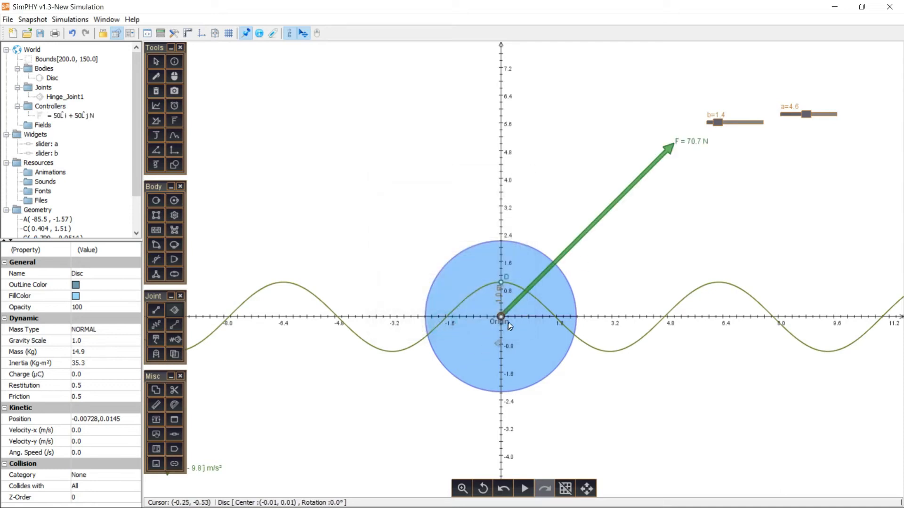
- Run the simulation to watch the force vary with L, raising the simulation speed before pausing
left_click(493, 328)
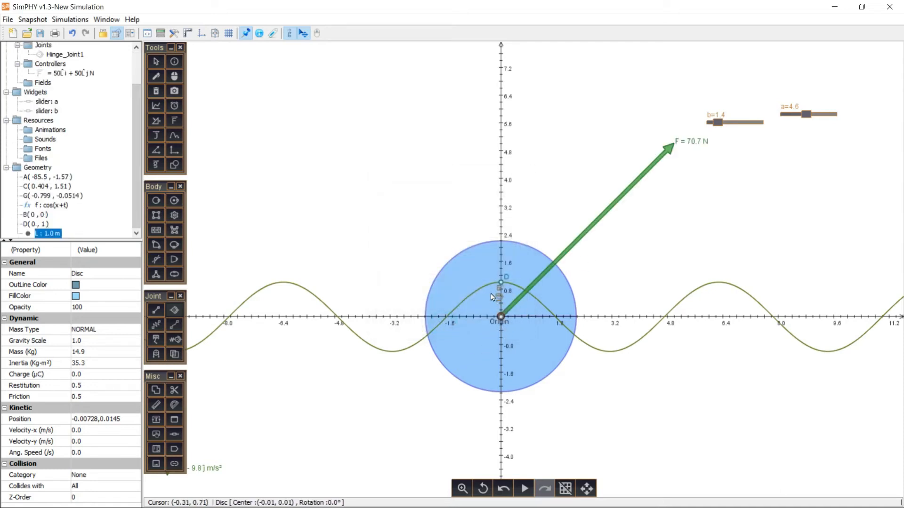
left_click(523, 489)
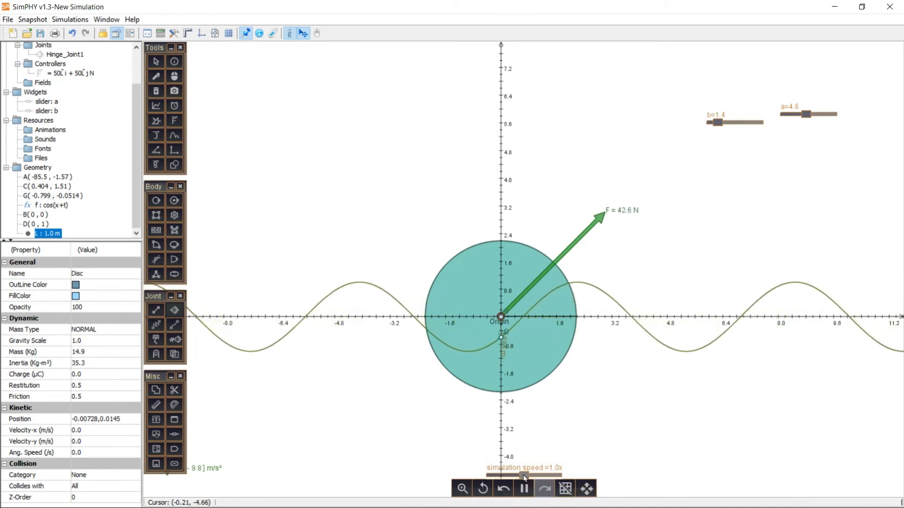
left_click_drag(524, 474, 553, 475)
left_click(520, 488)
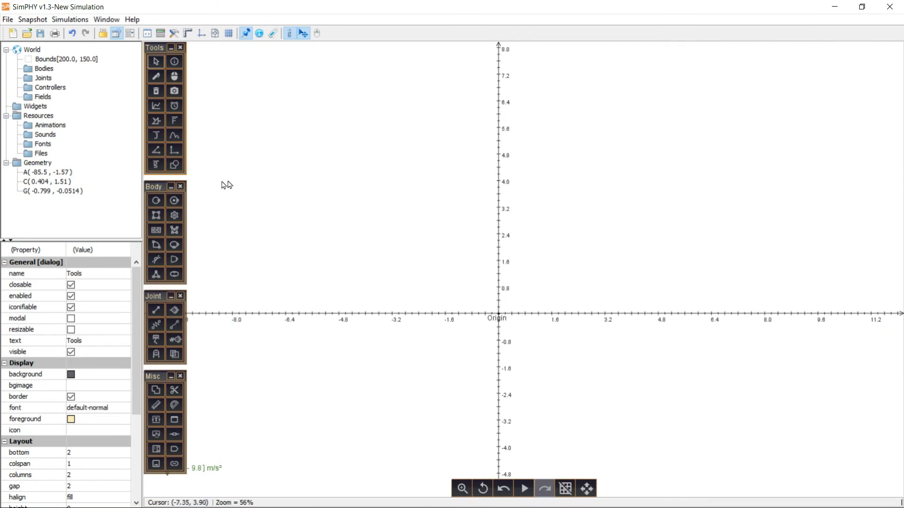
- Draw a disc of about 2.7 m radius centred on the origin in the cleared scene
left_click(156, 200)
left_click_drag(498, 314, 587, 316)
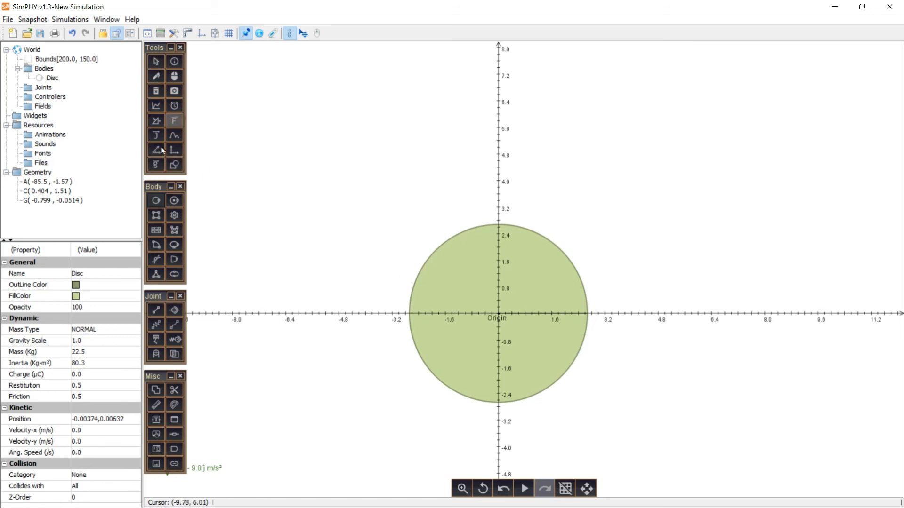
- Draw a geometry circle centred at about (-6.1, 5.11) and move its rim point D to about (-4.17, 6.35)
left_click(174, 165)
left_click(231, 50)
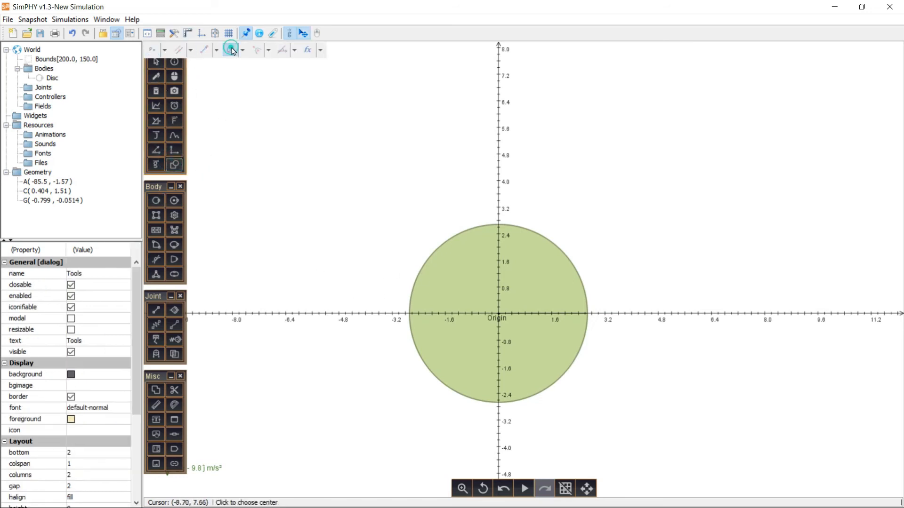
left_click(296, 143)
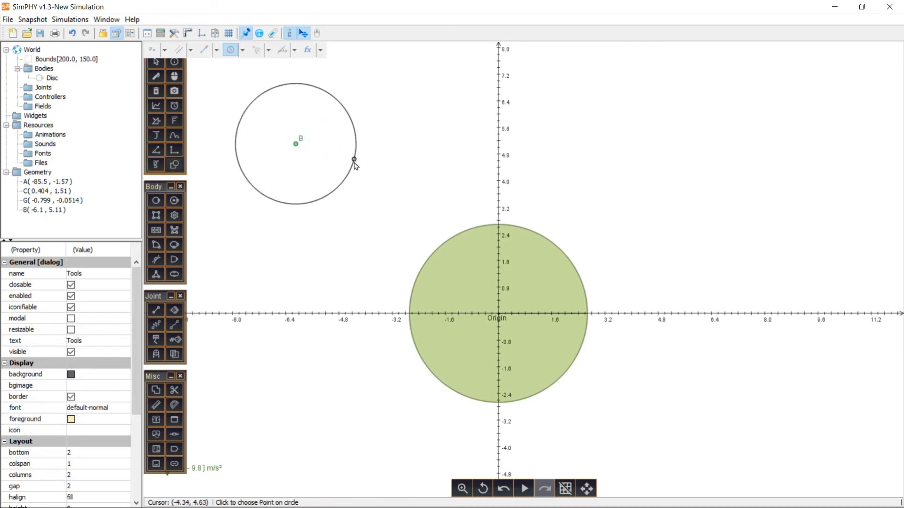
left_click(354, 162)
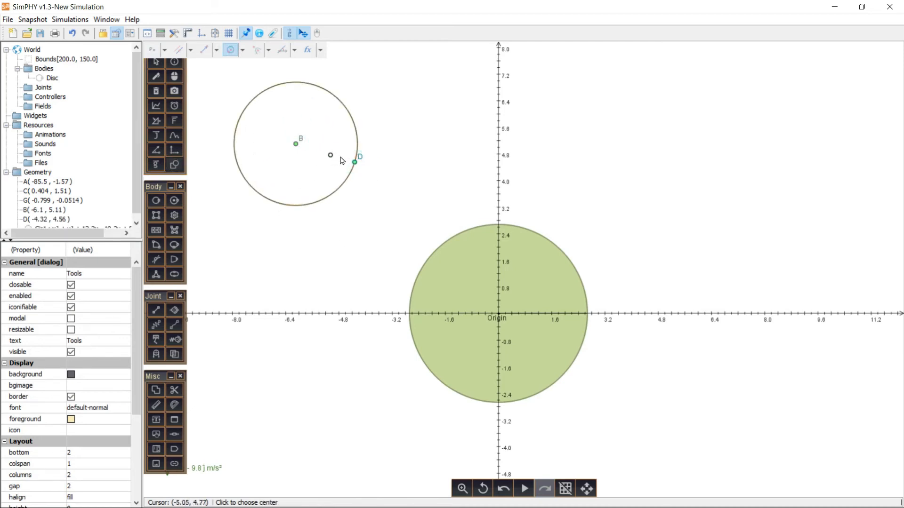
left_click(155, 61)
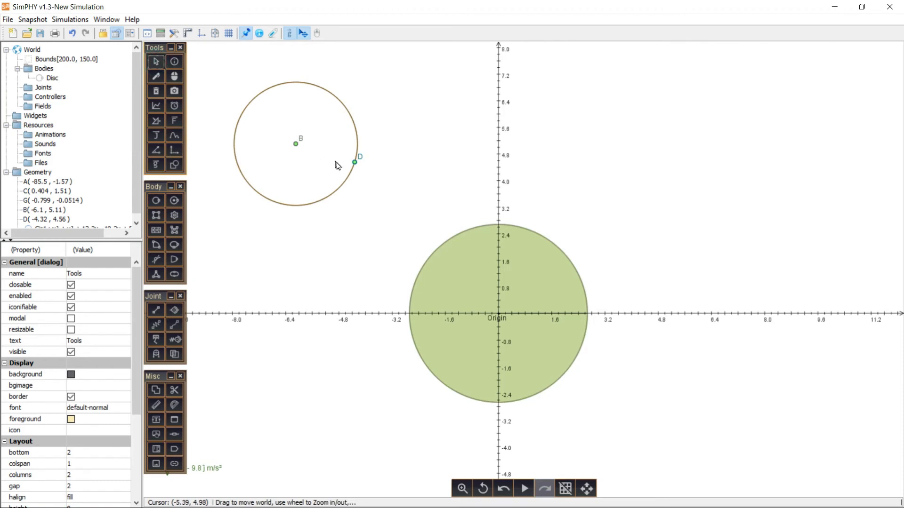
left_click_drag(355, 162, 360, 103)
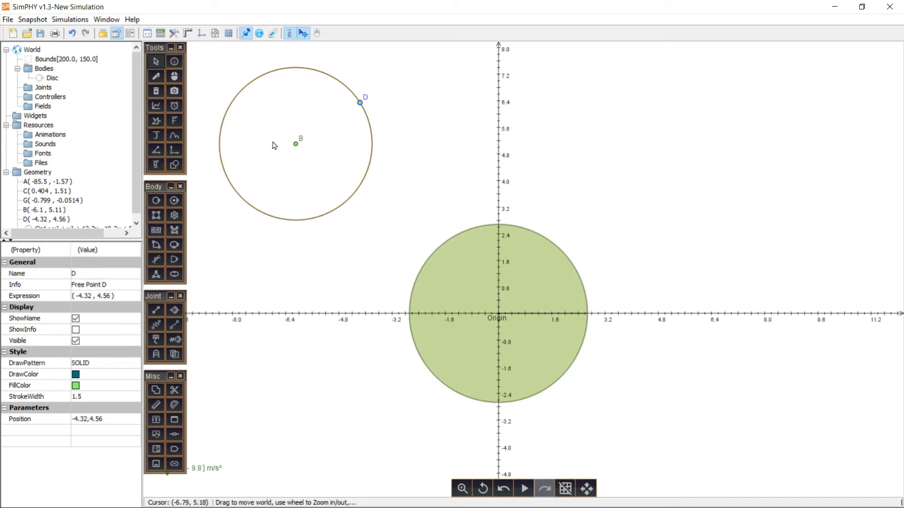
- Draw a line parallel to the x axis through the circle's centre B
left_click(174, 164)
left_click(190, 49)
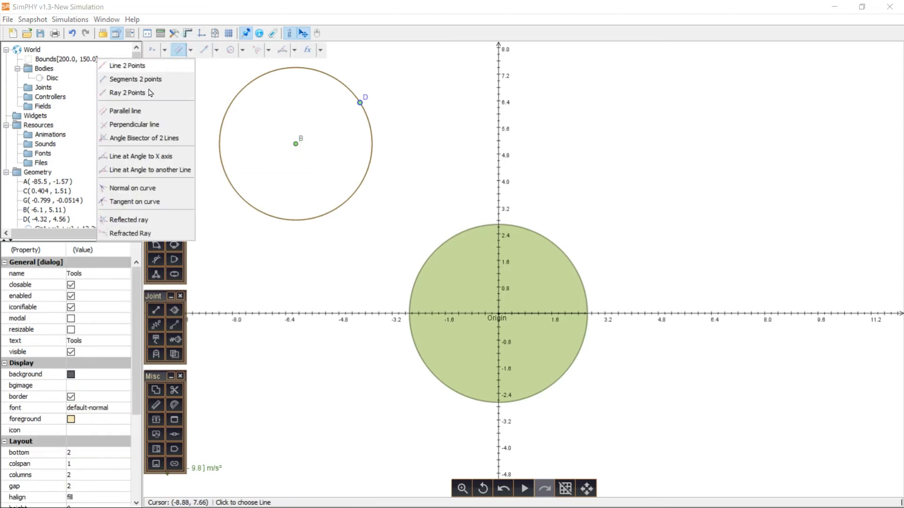
left_click(138, 115)
left_click(347, 313)
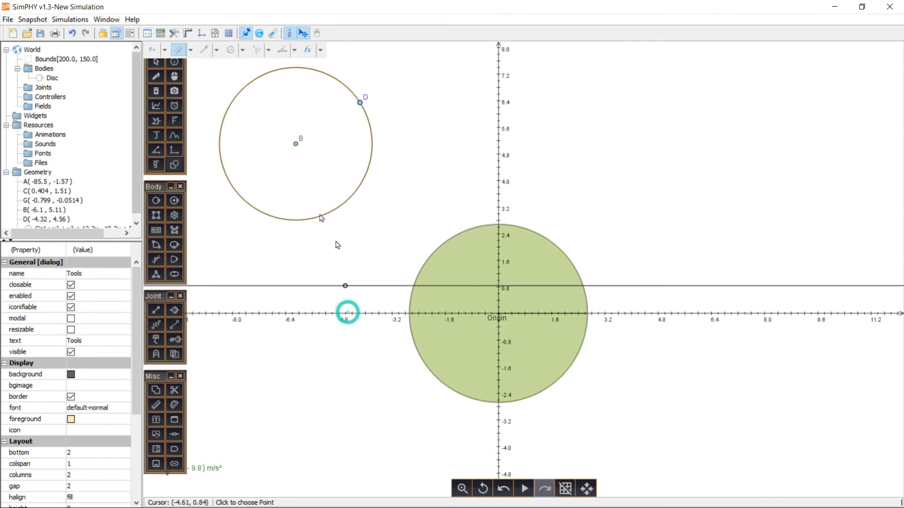
left_click(296, 144)
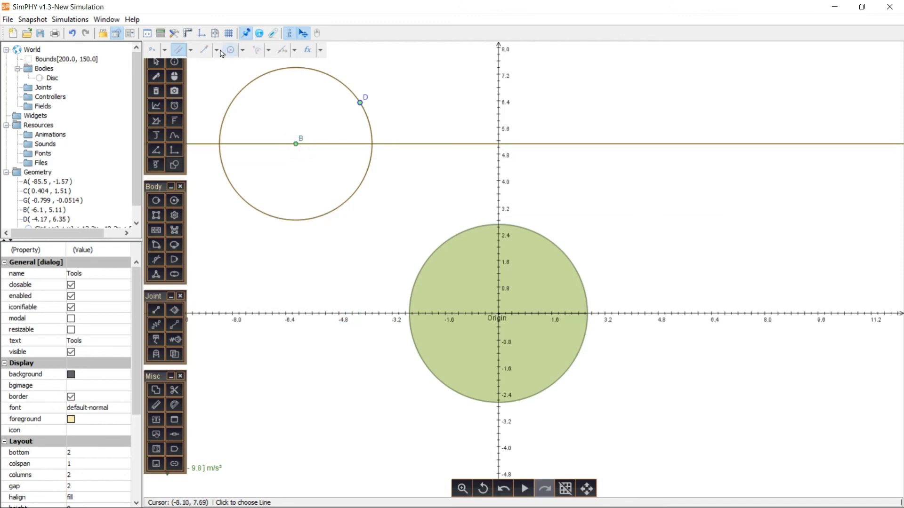
- Draw a vector from centre B to rim point D and add a length measurement between the two points
left_click(203, 50)
left_click(296, 144)
left_click(360, 103)
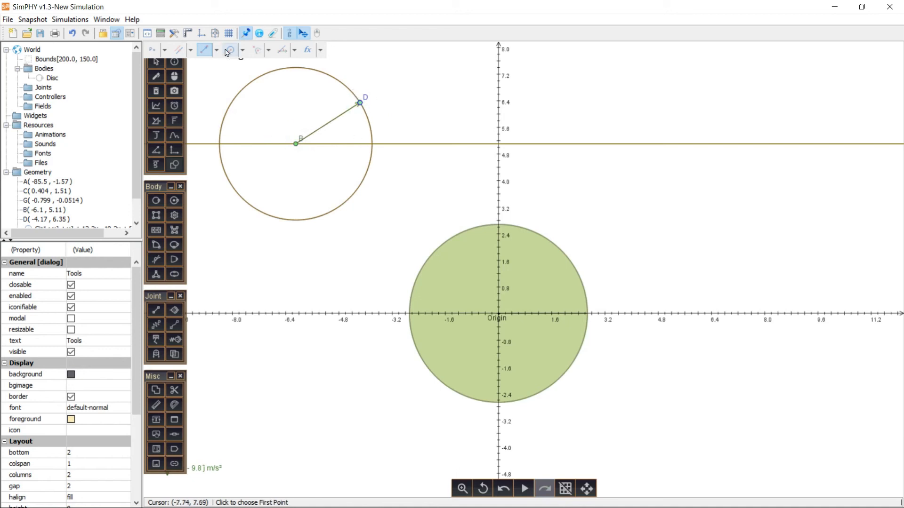
left_click(303, 52)
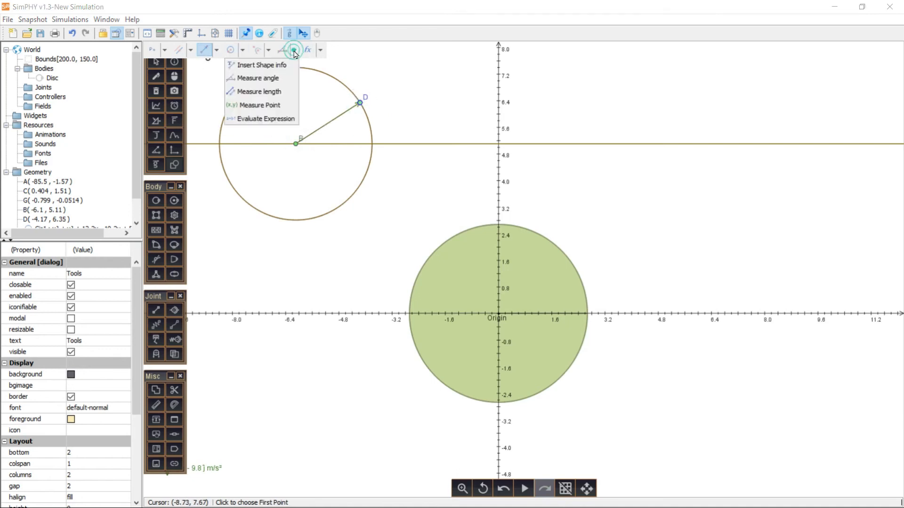
left_click(269, 93)
left_click(296, 146)
left_click(360, 103)
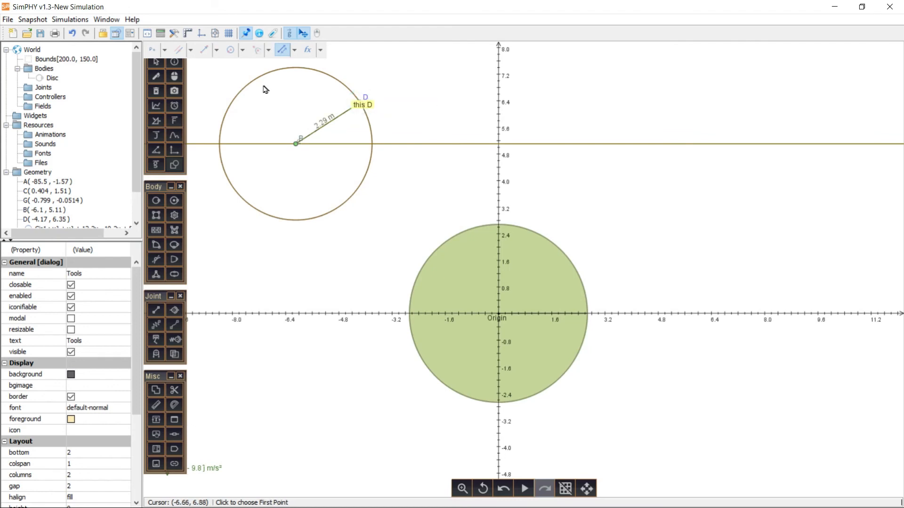
- Add an angle measurement between the horizontal line through B and the vector to D
left_click(294, 53)
left_click(271, 77)
left_click(326, 146)
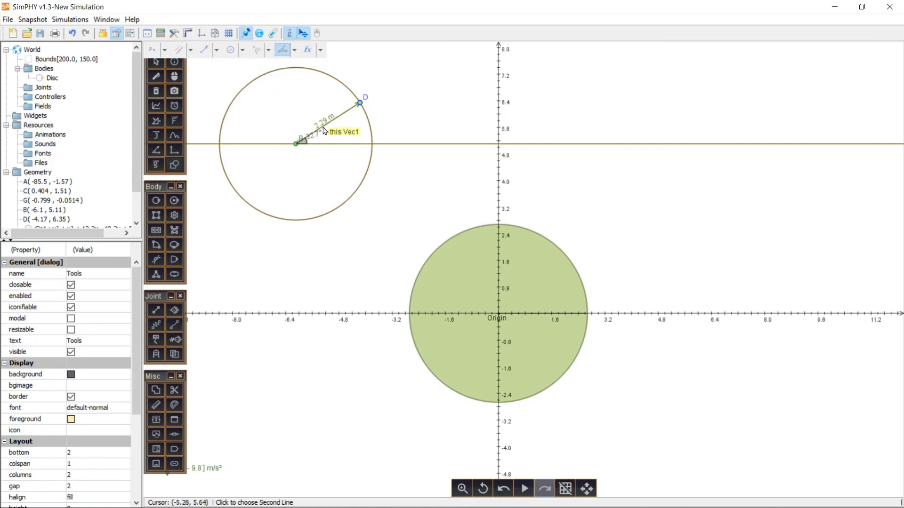
left_click(324, 130)
- Rename the length measurement between B and D as L
scroll(106, 219, "down", 3)
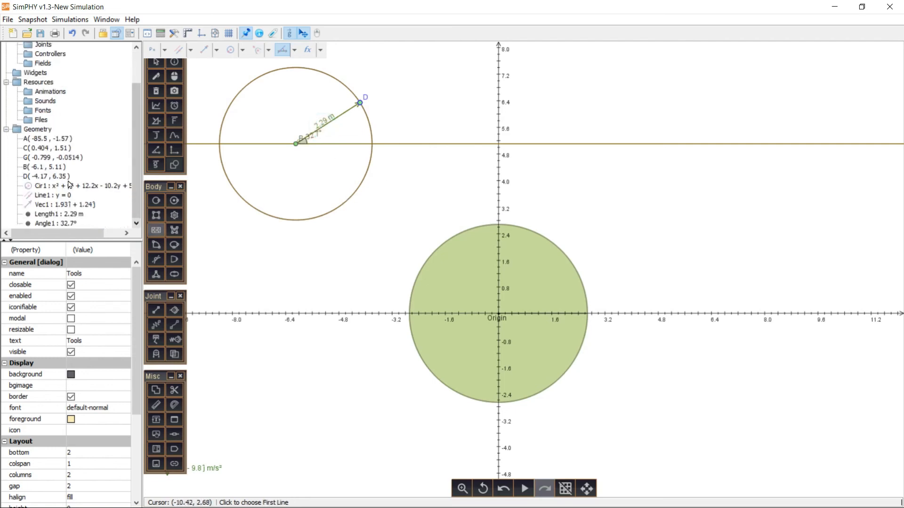
left_click(55, 215)
left_click(105, 263)
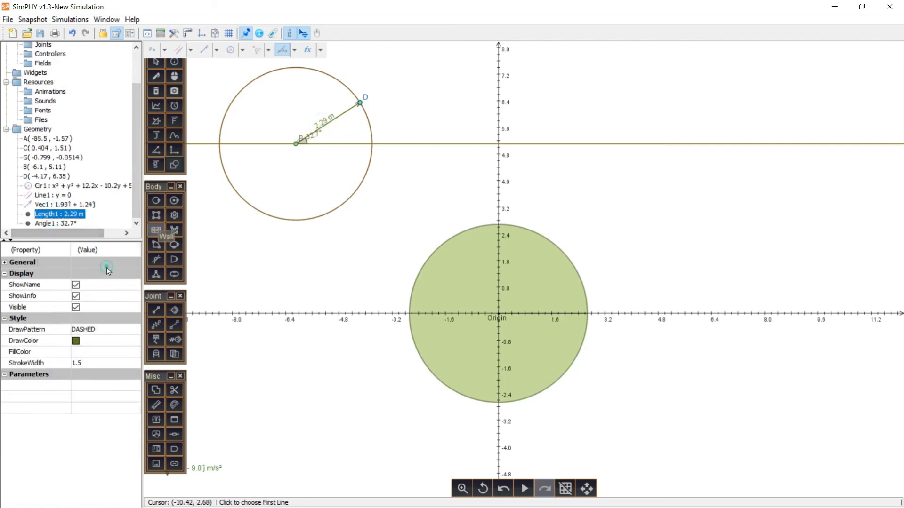
left_click(90, 263)
left_click(99, 274)
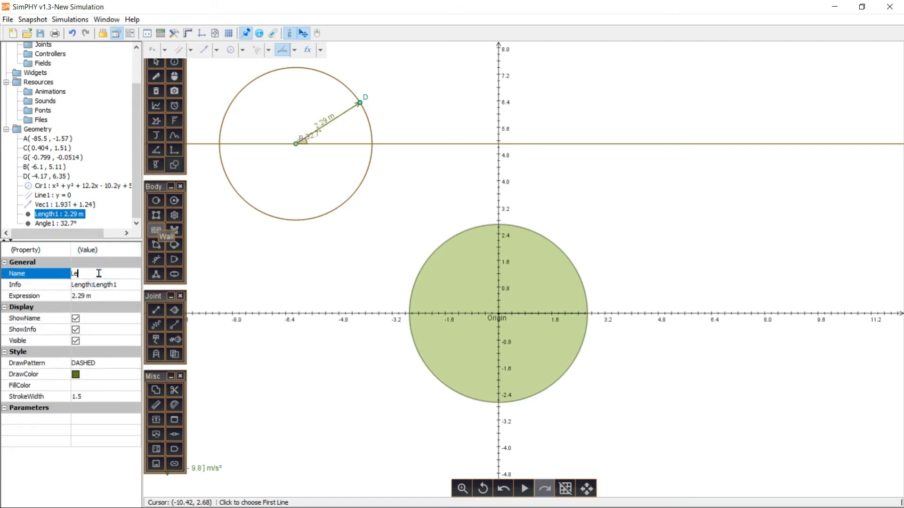
key("Return")
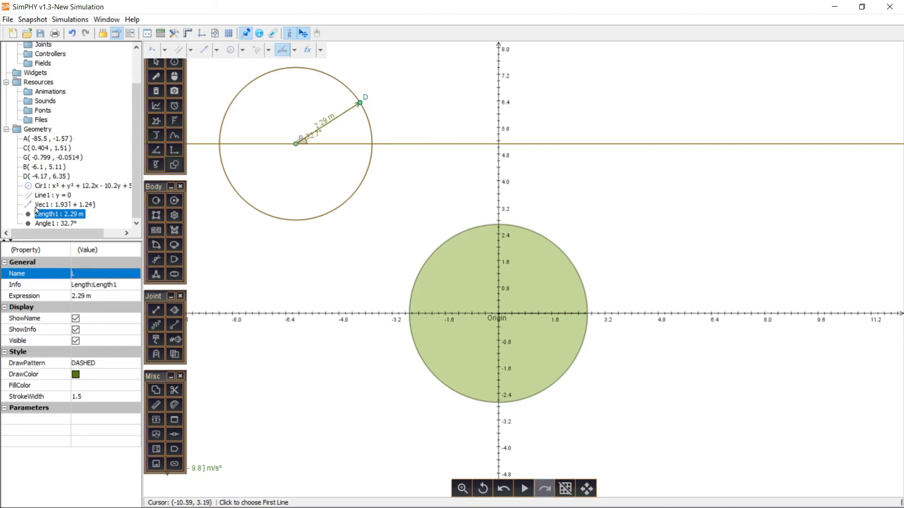
- Rename the angle measurement between the line and the vector as A
left_click(53, 223)
left_click(90, 263)
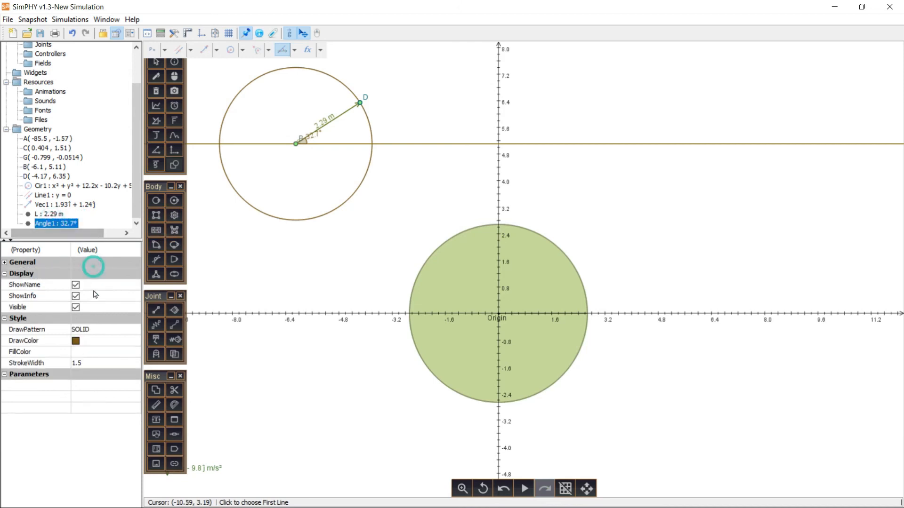
left_click(83, 262)
left_click(97, 273)
left_click(97, 273)
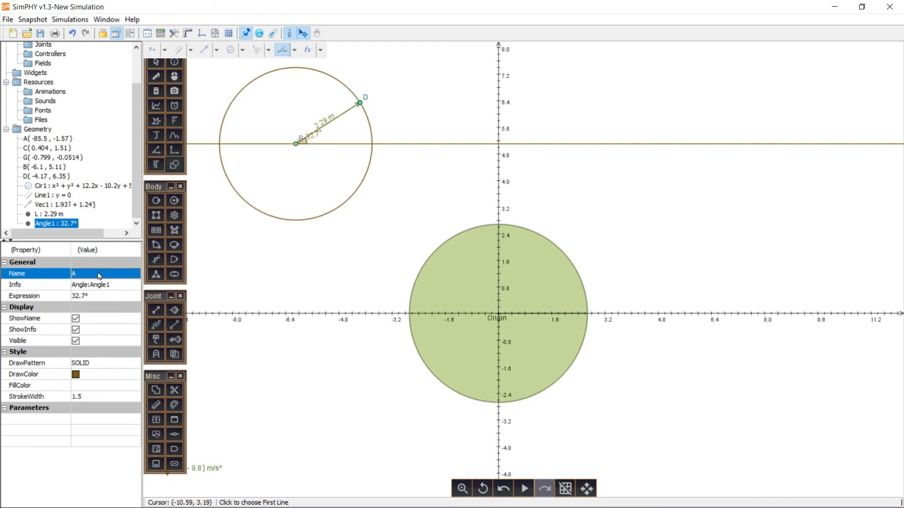
scroll(158, 226, "up", 1)
left_click(96, 165)
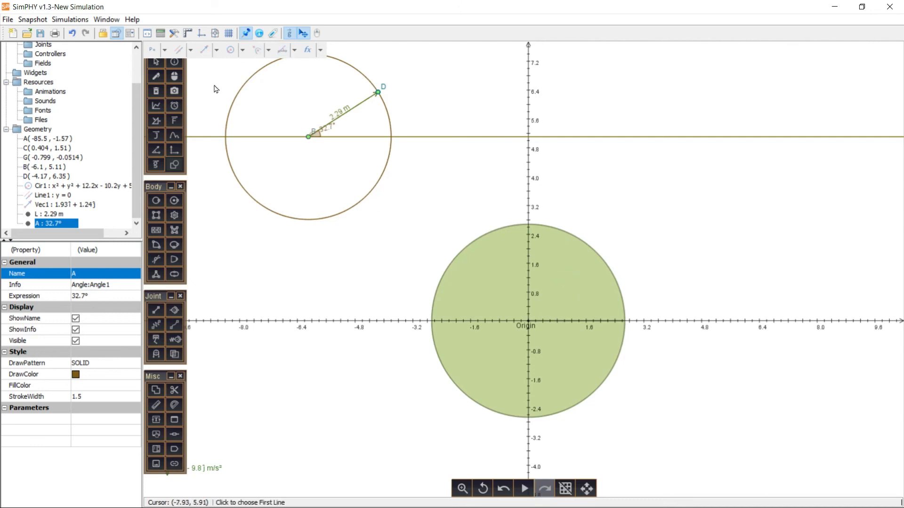
- Apply a force at point (0, 0) of the disc with components 10L*cos(A) in x and 10L*sin(A) in y
left_click(150, 62)
left_click(575, 287)
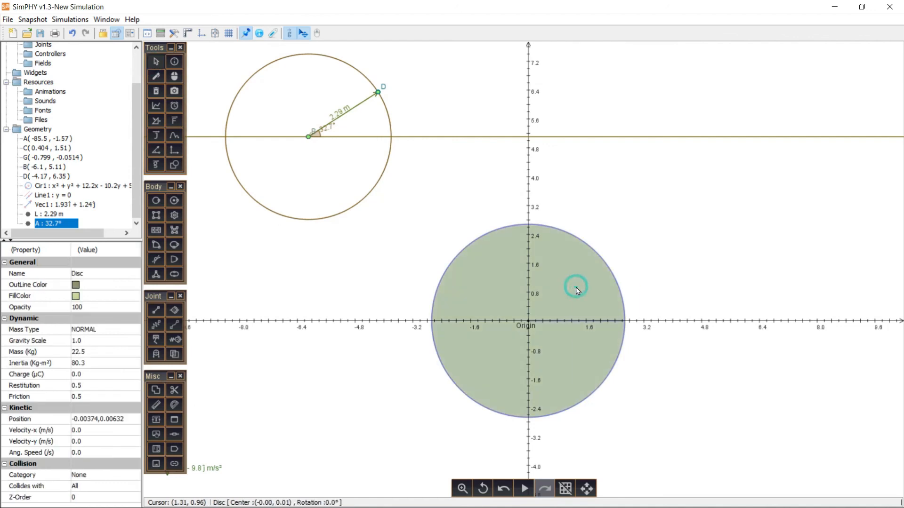
right_click(575, 287)
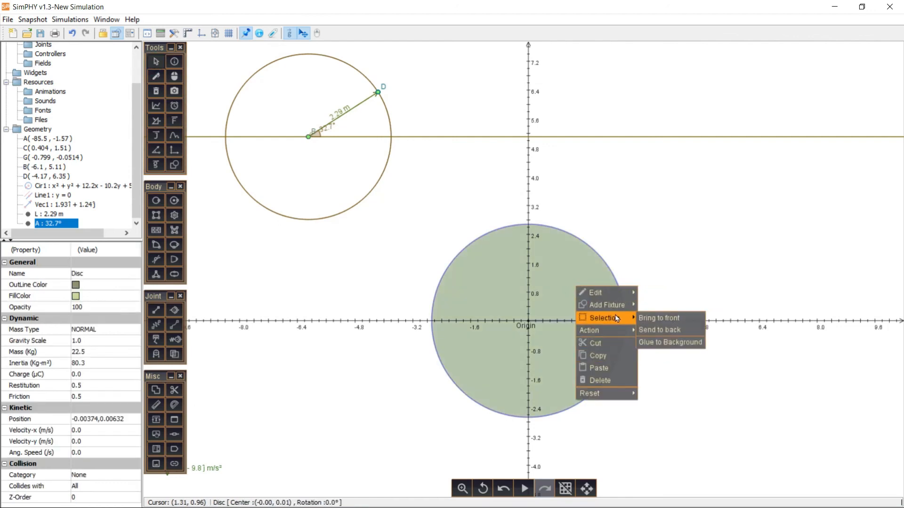
mouse_move(617, 331)
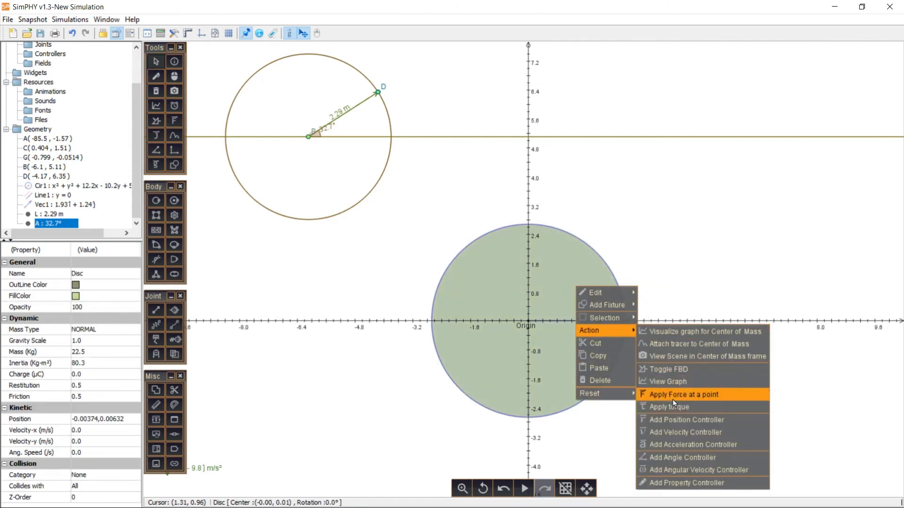
left_click(684, 394)
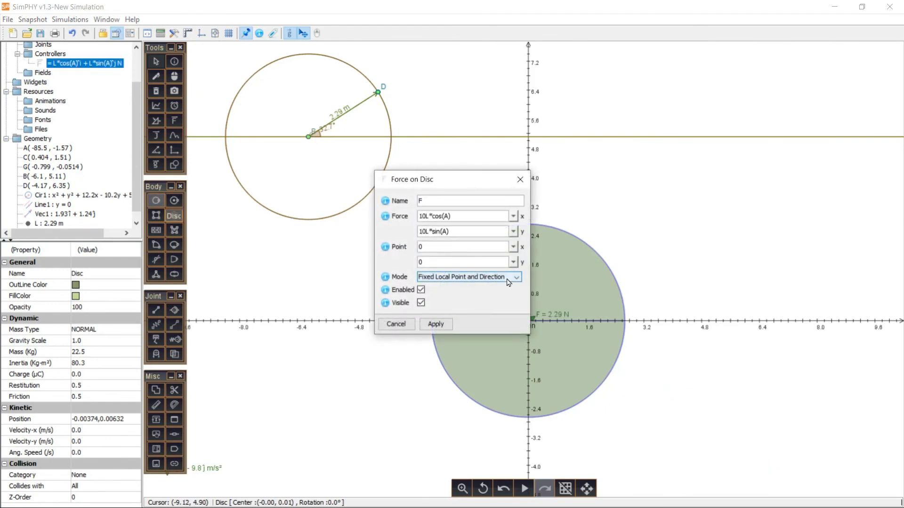
left_click(449, 324)
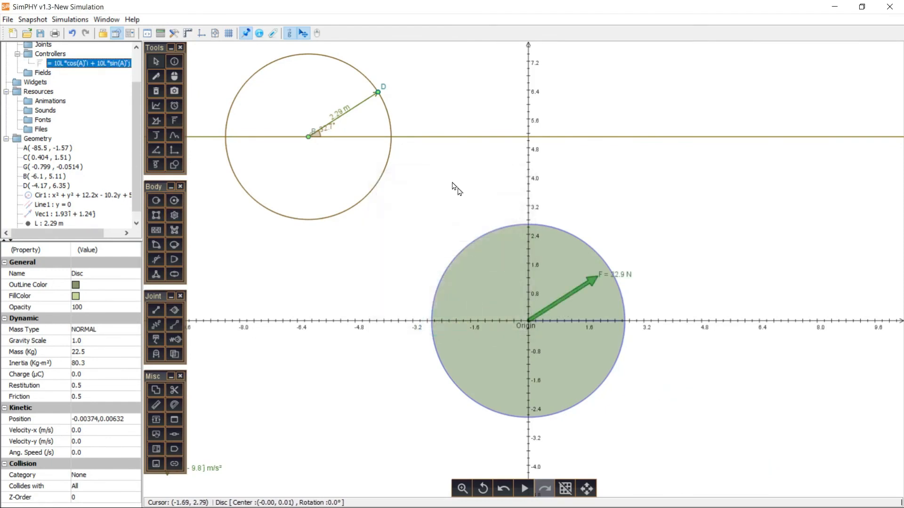
- Move rim point D to about (-3.15, 5.97) to change the size and direction of the force on the disc
left_click_drag(377, 97, 430, 112)
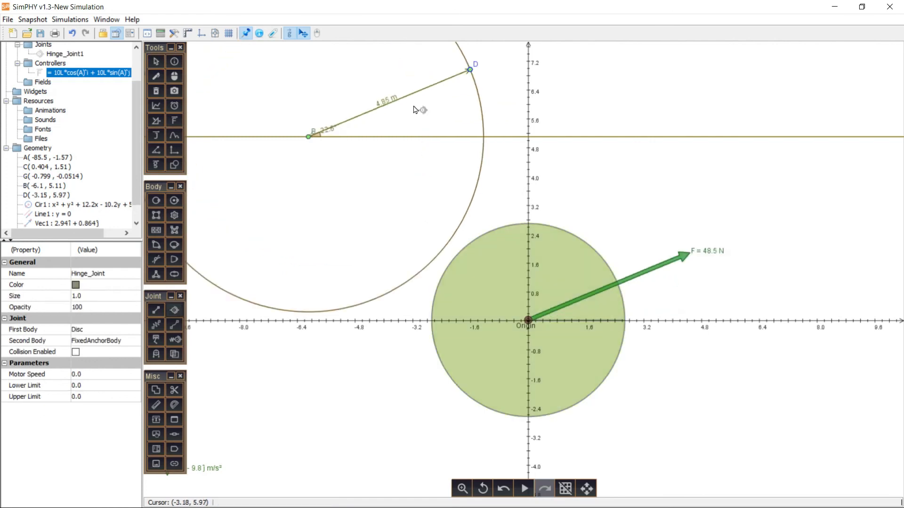
left_click_drag(471, 71, 457, 111)
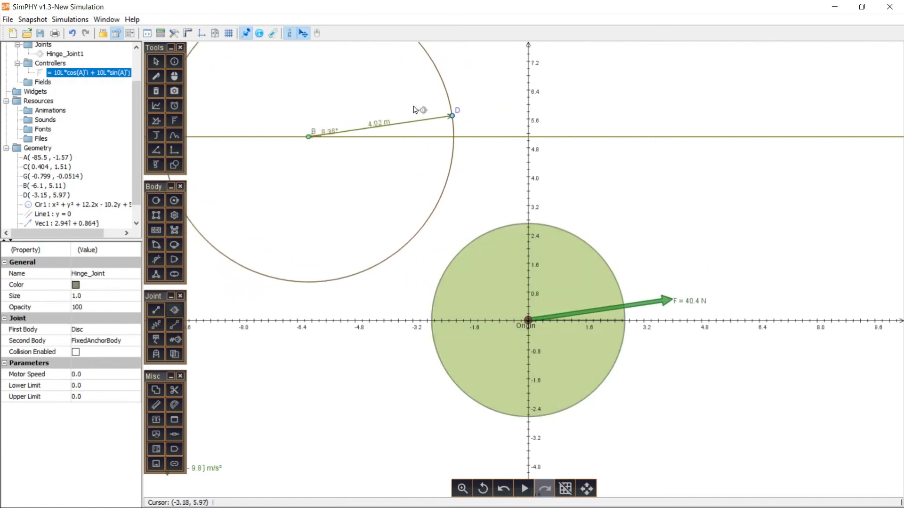